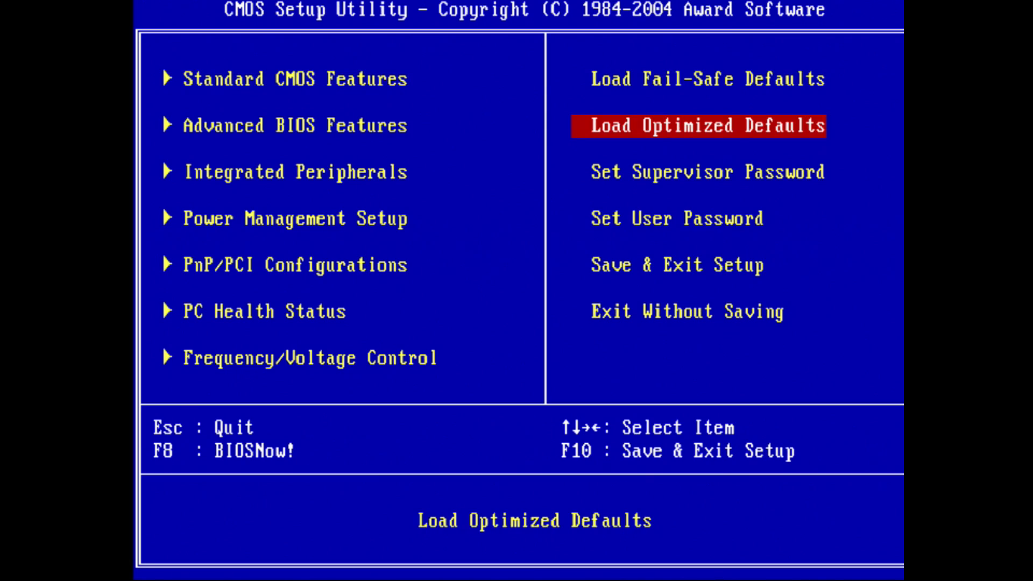
- Load the optimized BIOS defaults and correct the clock's minutes
key(Return)
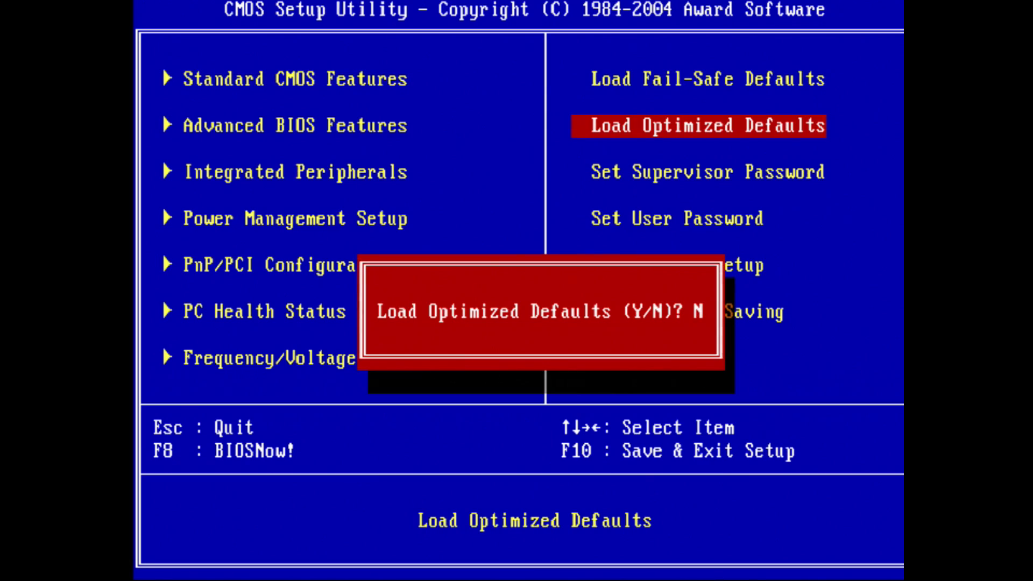
text(y)
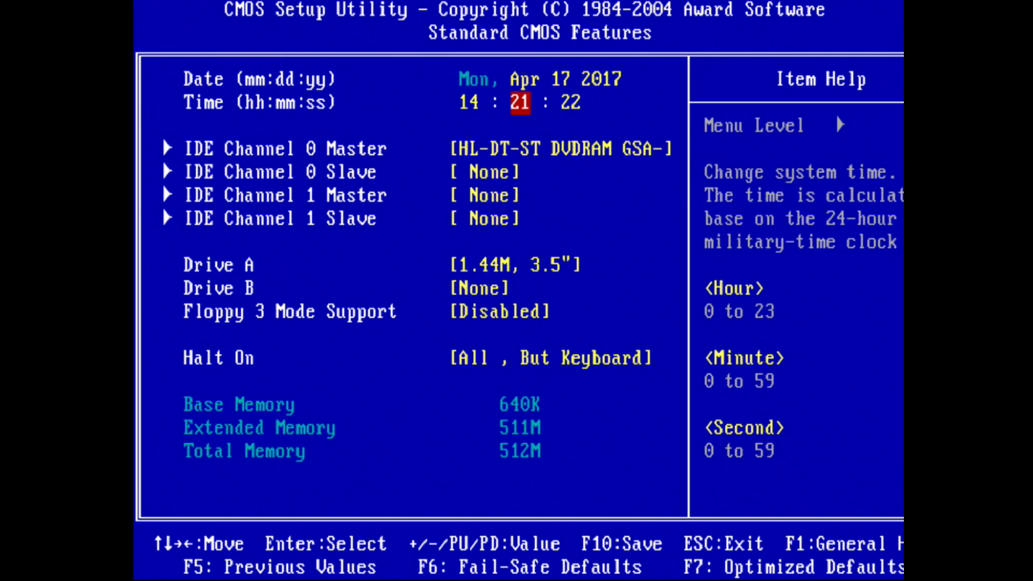
key(minus)
key(minus)
key(minus)
key(minus)
key(minus)
key(minus)
key(minus)
key(minus)
key(minus)
key(minus)
key(minus)
key(minus)
key(minus)
key(minus)
key(minus)
key(minus)
key(minus)
key(minus)
key(minus)
key(Down)
key(Down)
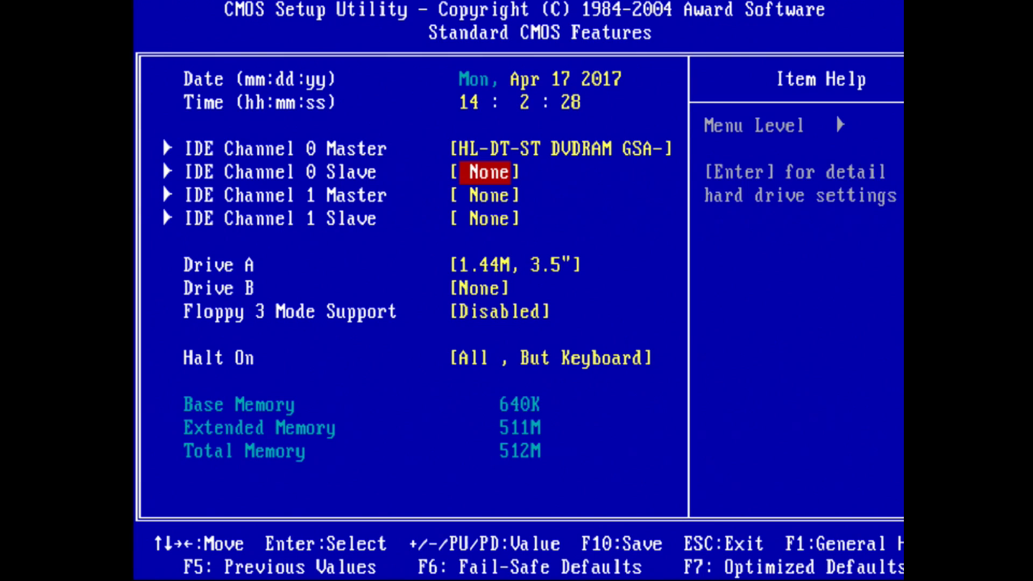
- Set IDE Channel 0 Slave to None in Standard CMOS Features
key(Return)
key(Down)
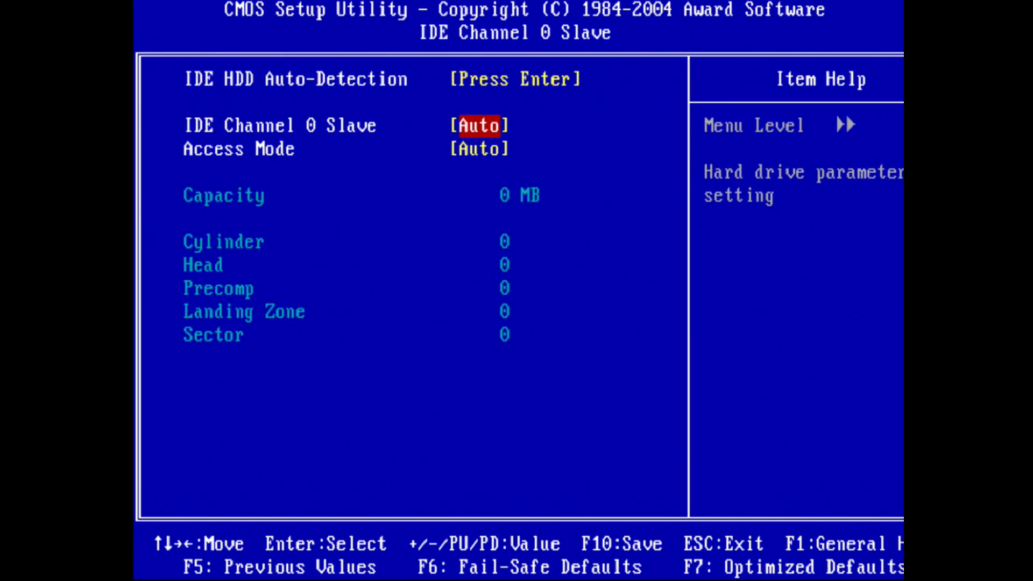
key(Return)
key(Up)
key(Return)
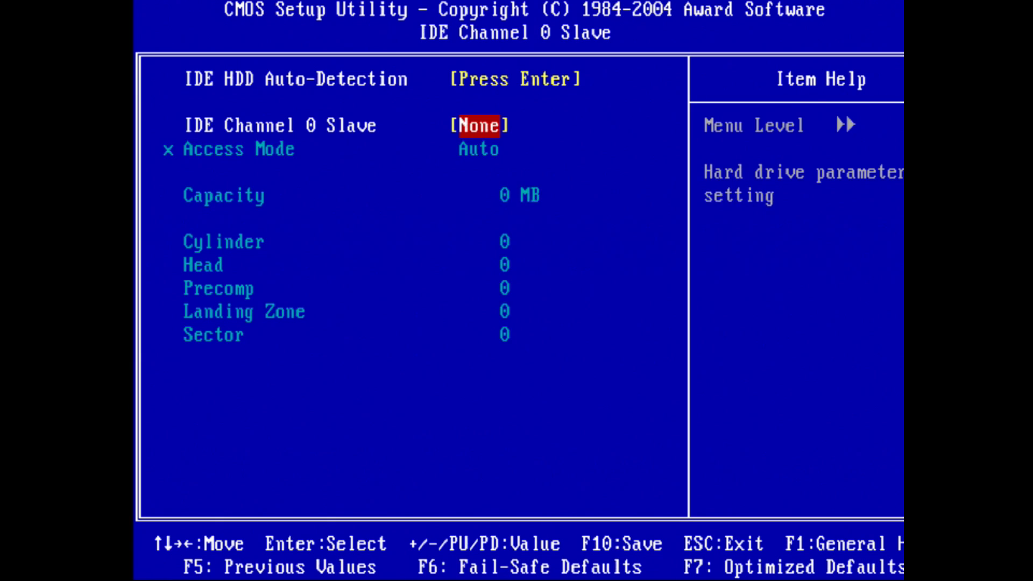
key(Escape)
key(Down)
- Disable OnChip IDE Channel1 and OnChip Serial ATA in Integrated Peripherals
key(Escape)
key(Down)
key(Down)
key(Down)
key(Return)
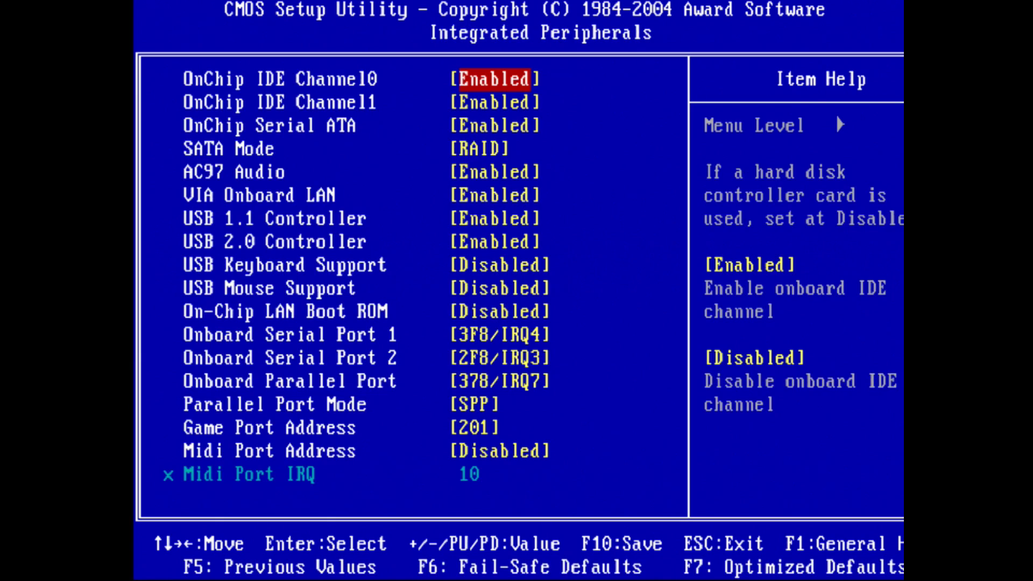
key(Down)
key(Return)
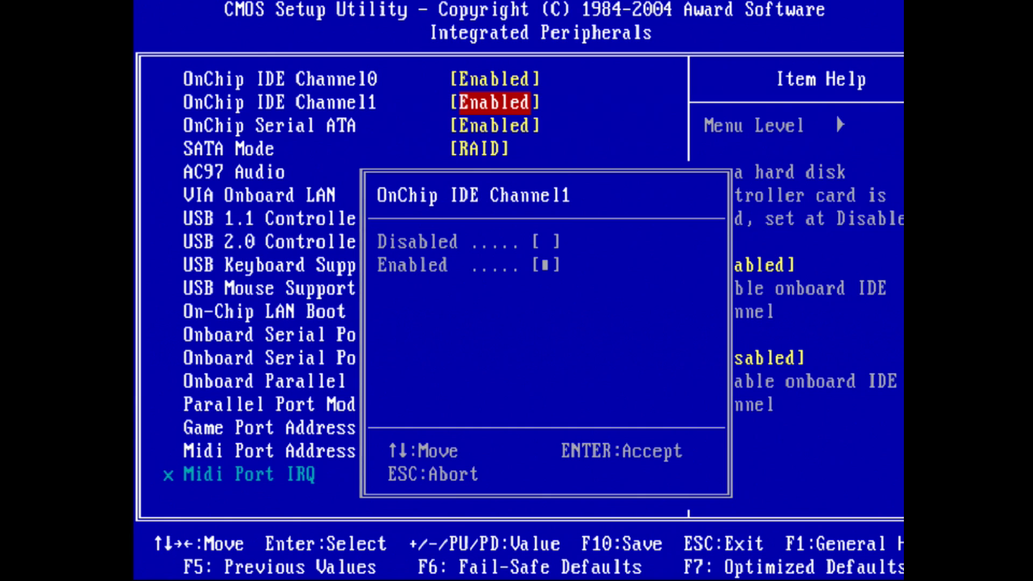
key(Up)
key(Return)
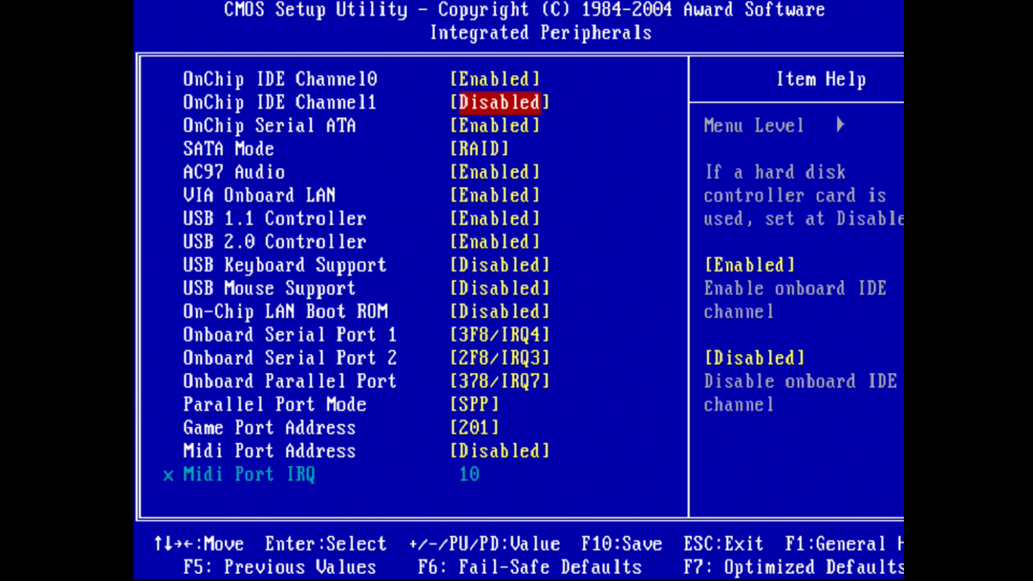
key(Down)
key(Return)
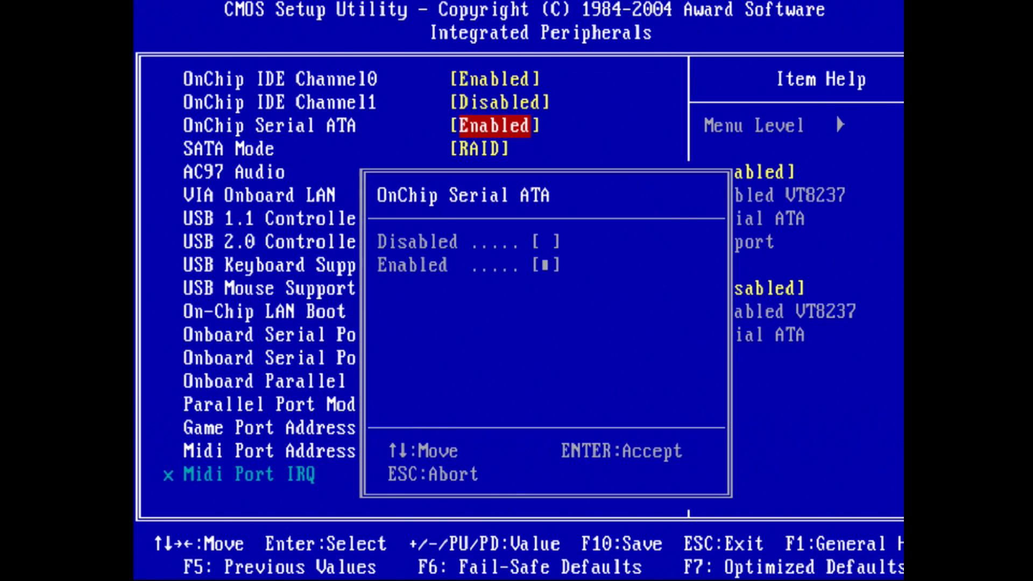
key(Up)
key(Return)
- Leave AC97 Audio unchanged and go to Advanced BIOS Features
key(Down)
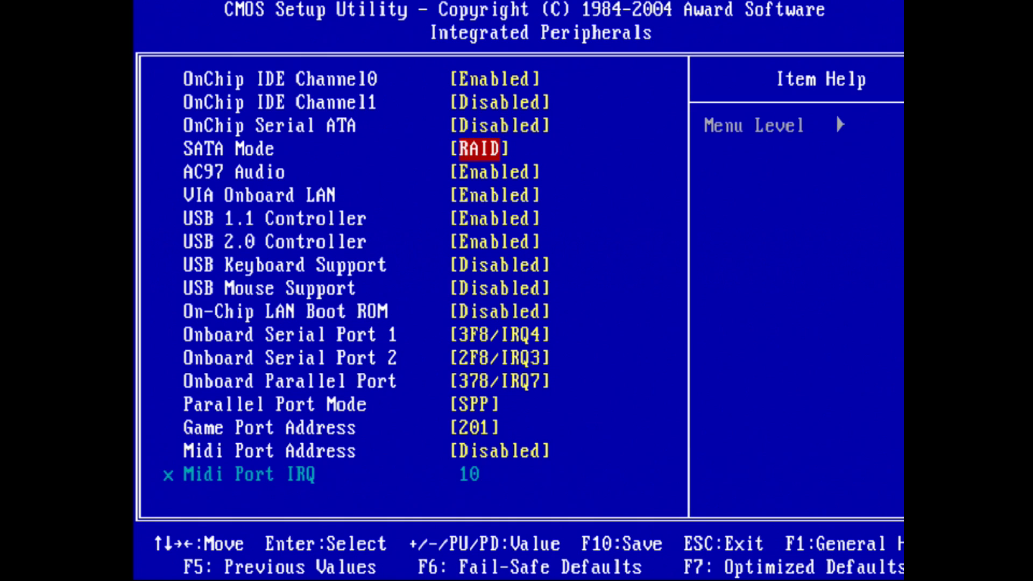
key(Down)
key(Return)
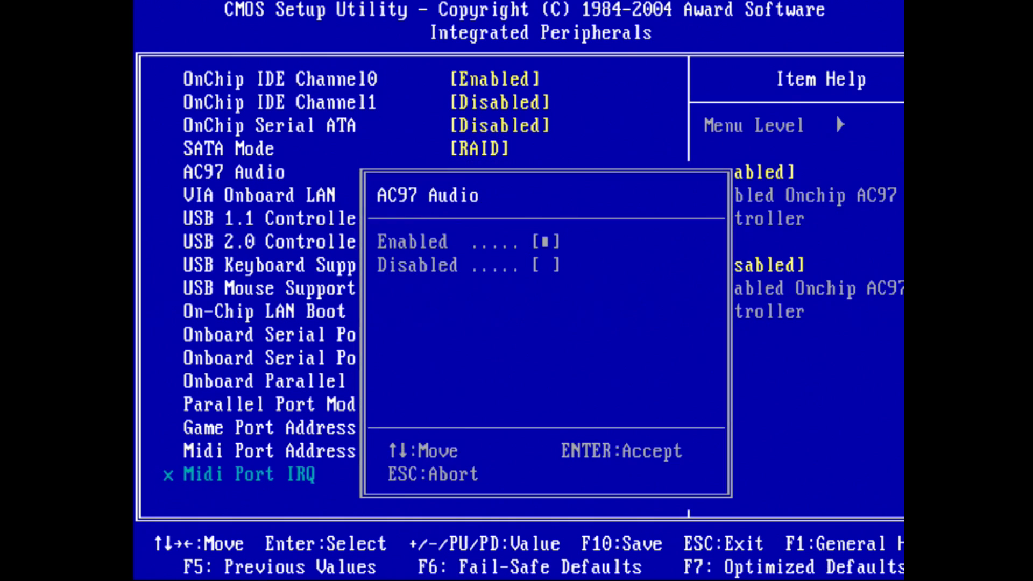
key(Escape)
key(Escape)
key(Up)
key(Return)
- Set Floppy as first and CDROM as second boot device, checking hard disk priority
key(Down)
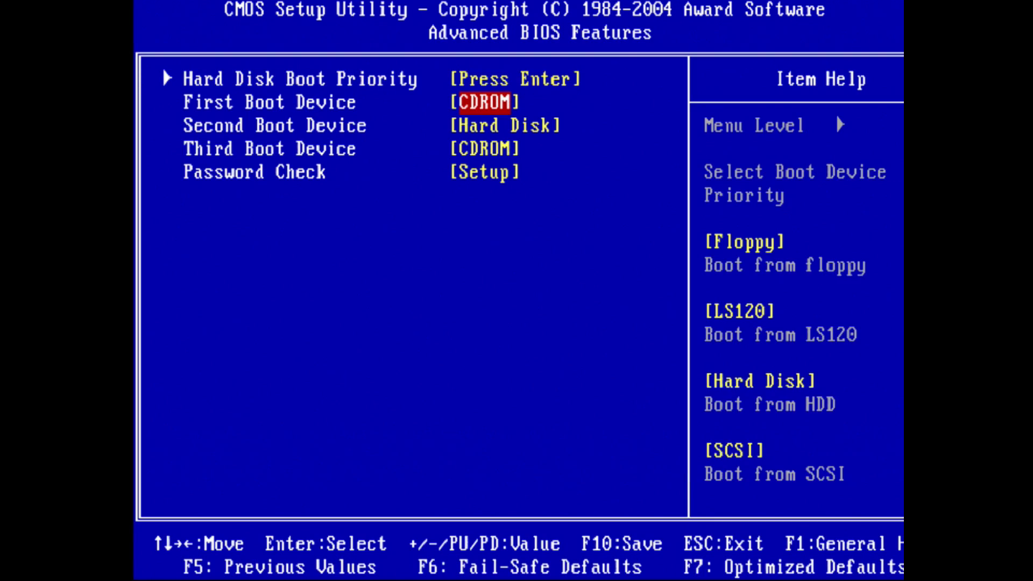
key(Return)
key(Up)
key(Up)
key(Up)
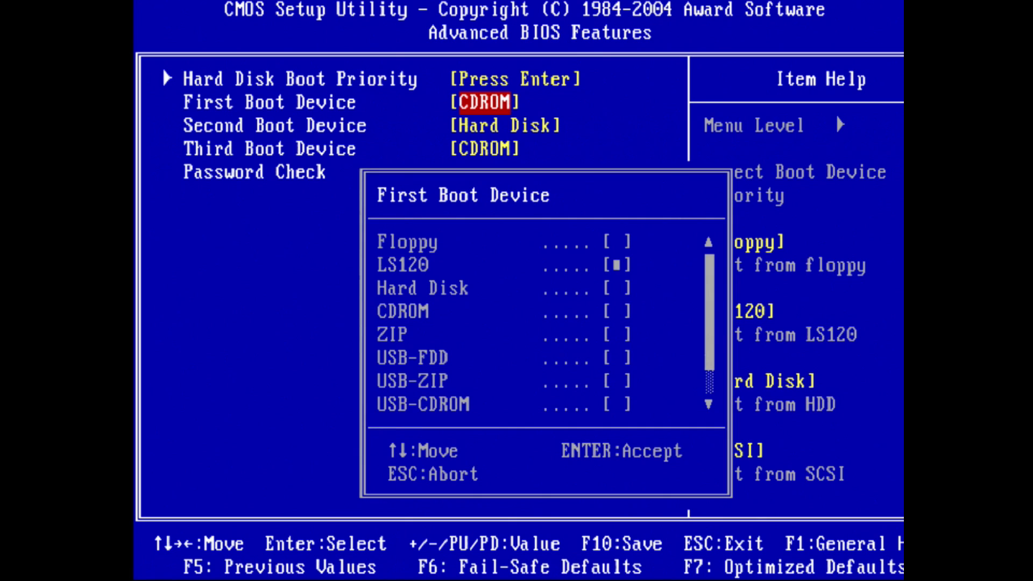
key(Return)
key(Down)
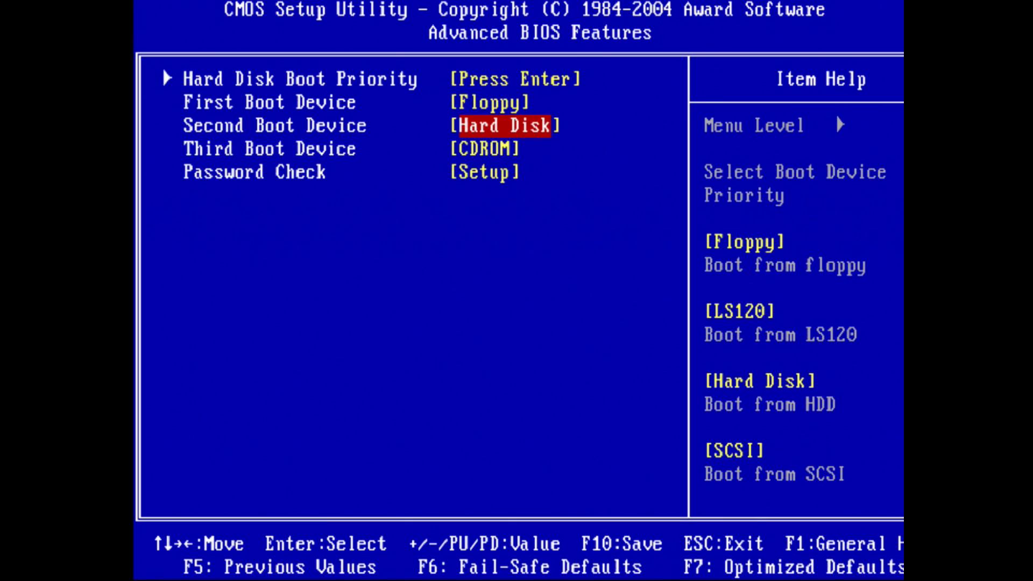
key(Return)
key(Down)
key(Return)
key(Up)
key(Up)
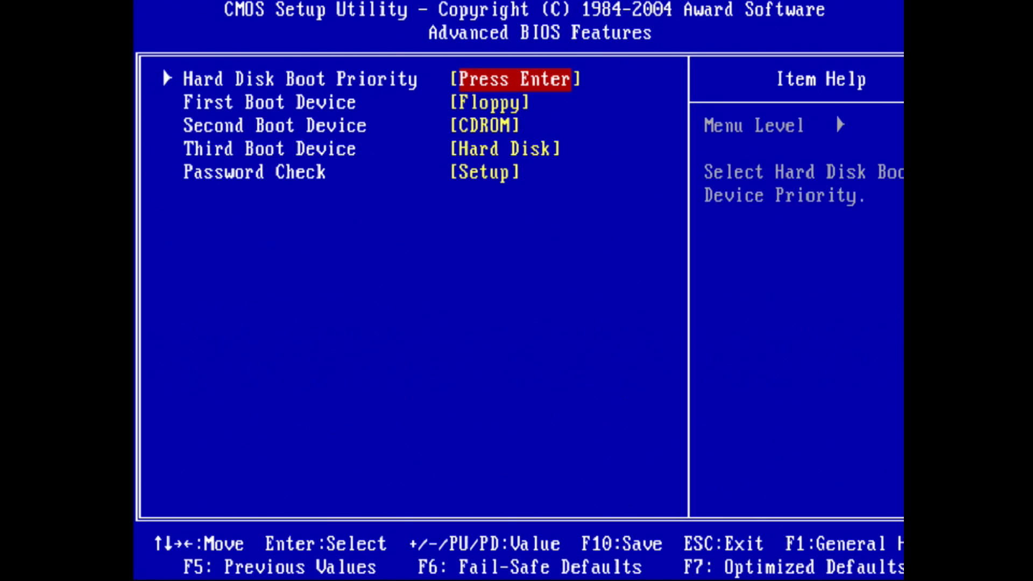
key(Return)
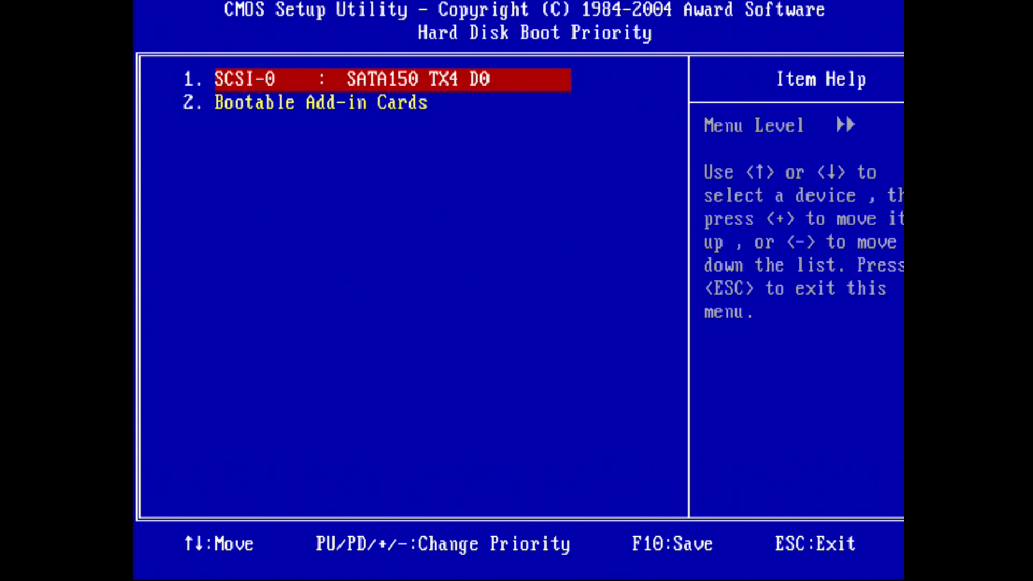
key(Escape)
key(Escape)
- Set the DRAM Clock to 133-DDR266 in Frequency/Voltage Control
key(Down)
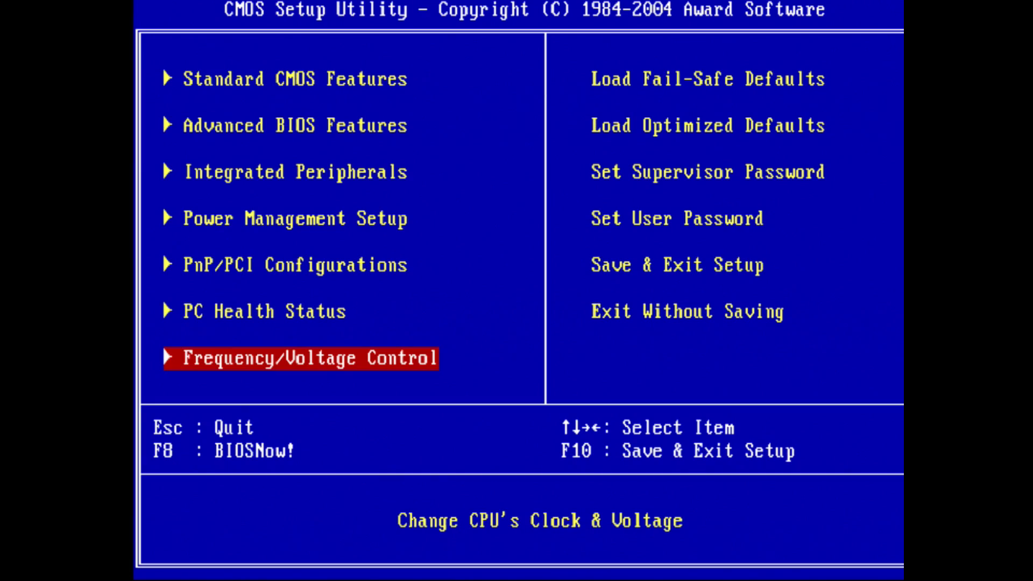
key(Return)
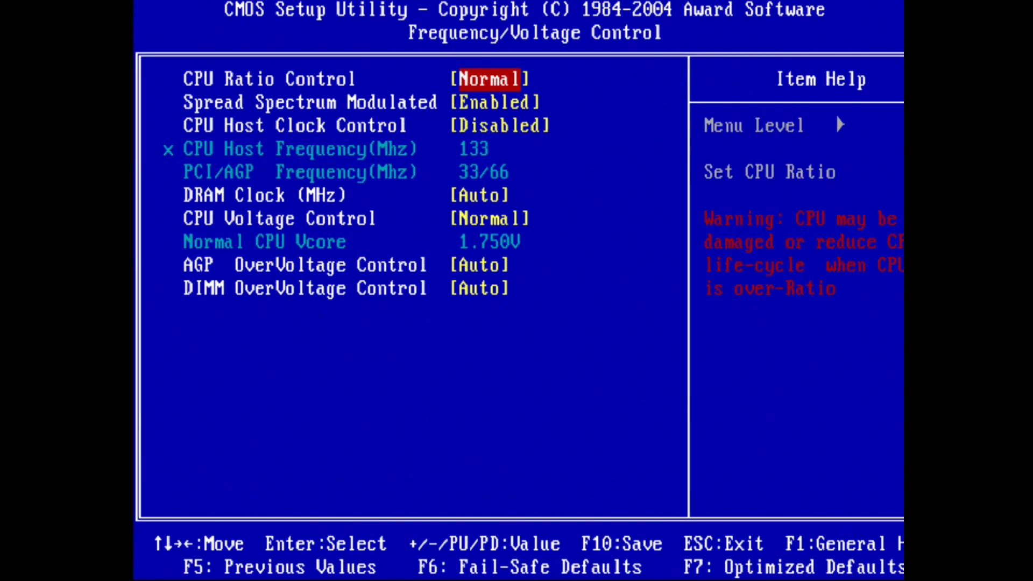
key(Down)
key(Down)
key(Down)
key(Down)
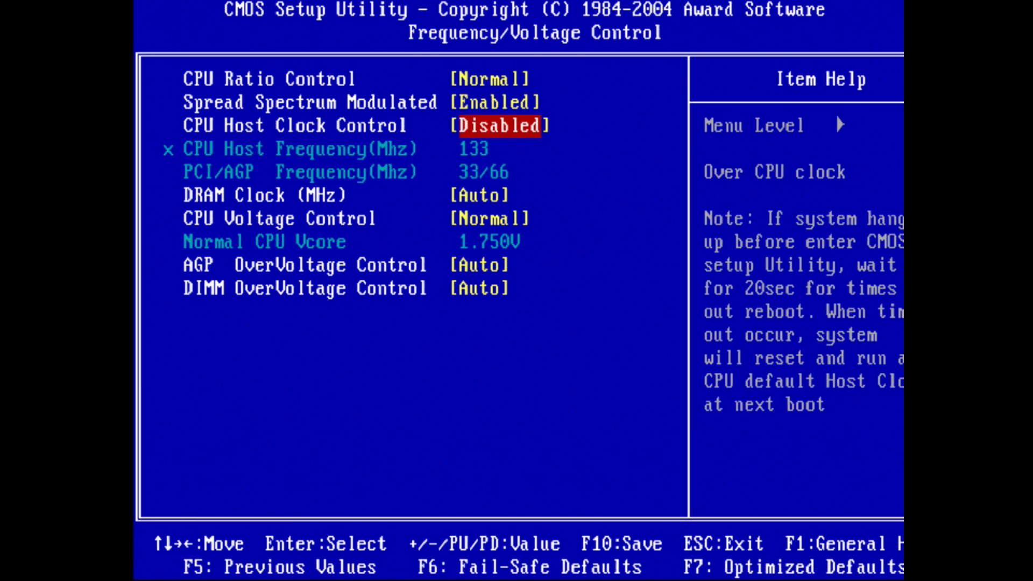
key(Up)
key(Return)
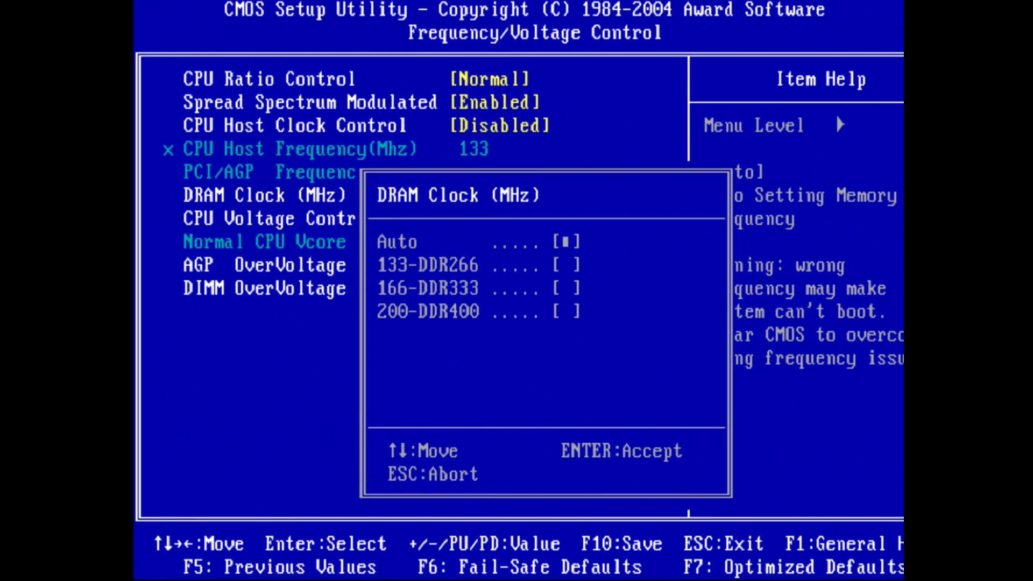
key(Down)
key(Return)
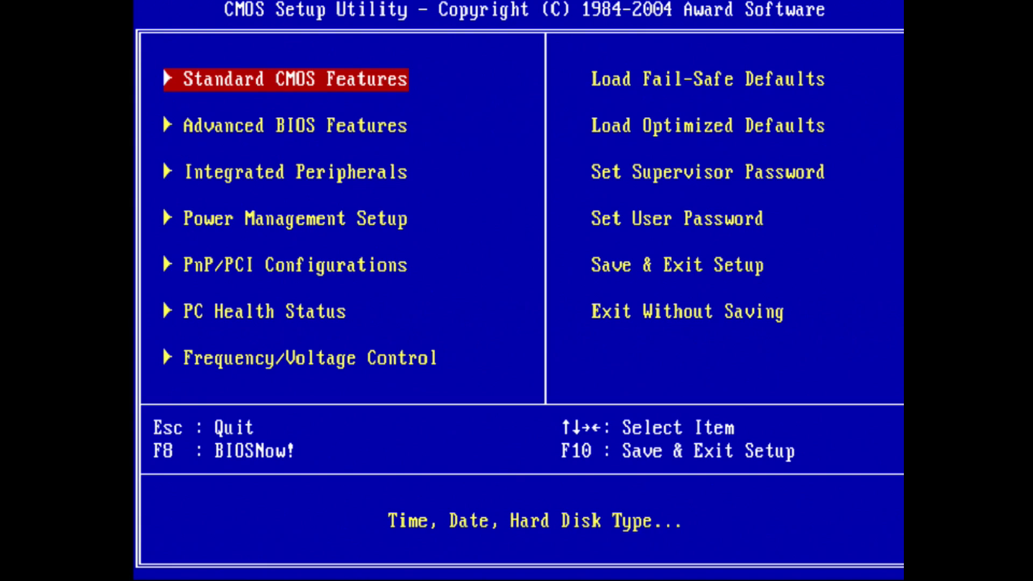
- Unhide advanced menus with Ctrl+F1 and review the Advanced Chipset Features memory and AGP settings
key(ctrl+F1)
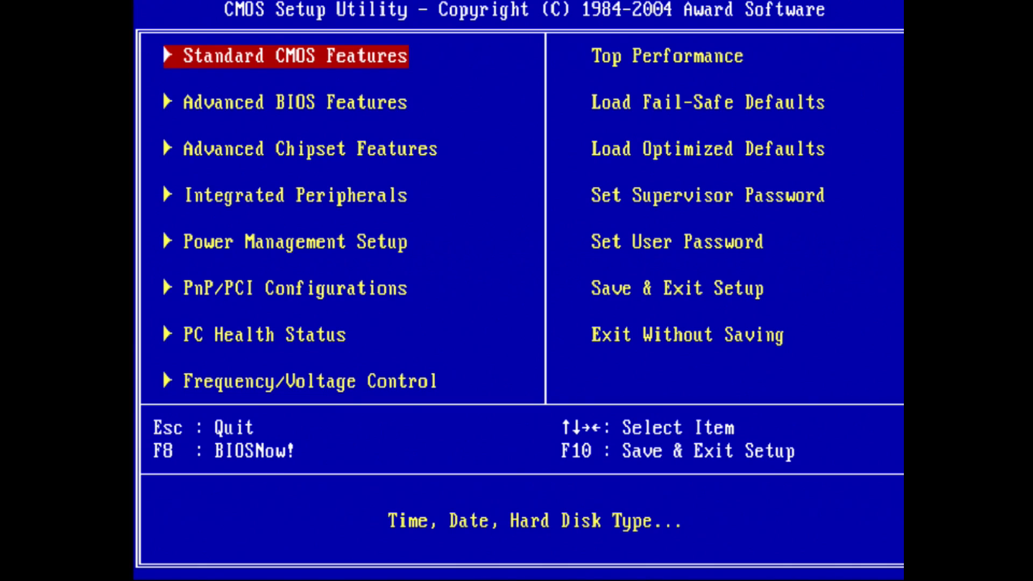
key(Up)
key(Up)
key(Up)
key(Up)
key(Up)
key(Up)
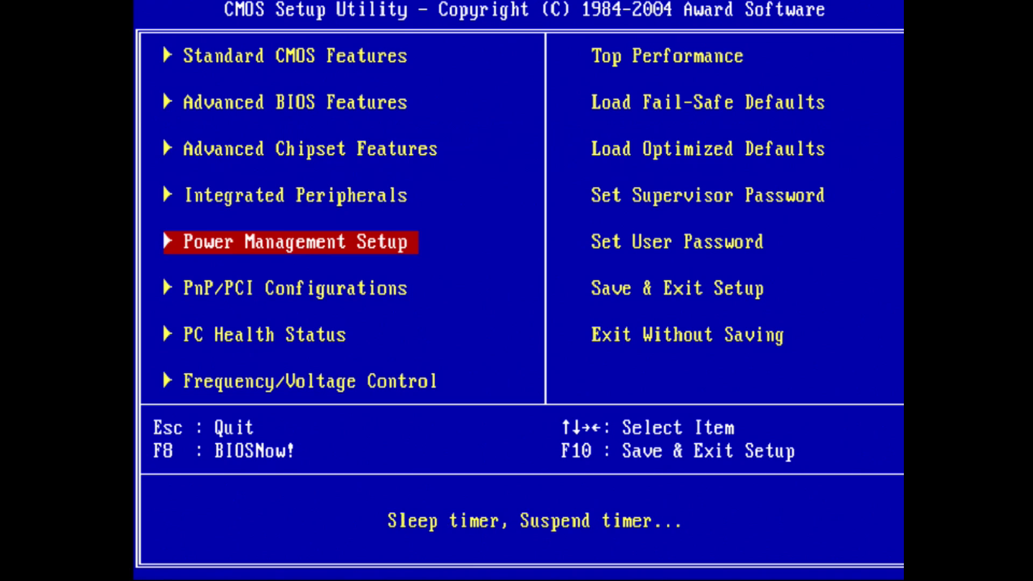
key(Return)
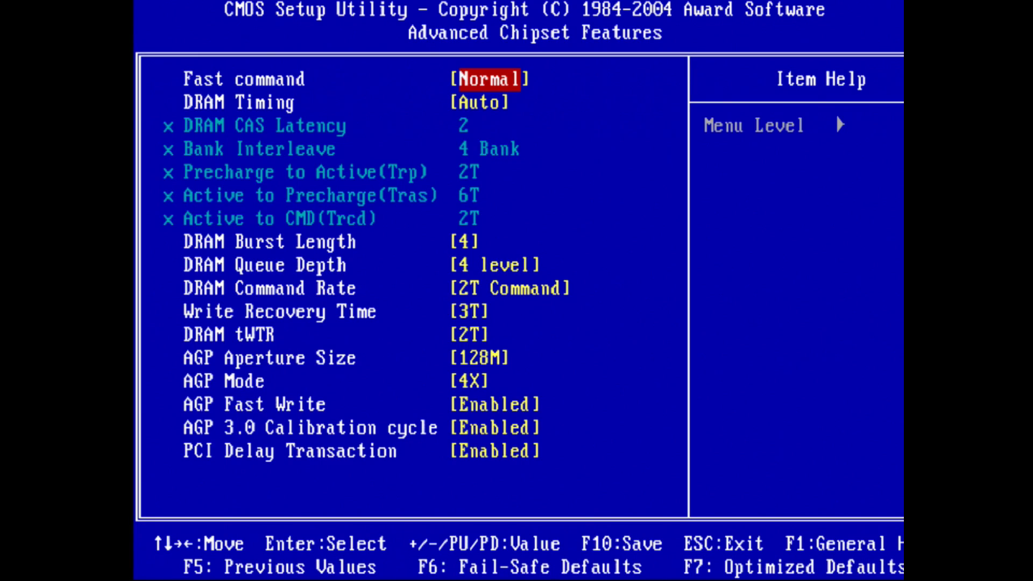
key(Down)
key(Down)
key(Down)
key(Down)
key(Down)
key(Down)
key(Down)
key(Down)
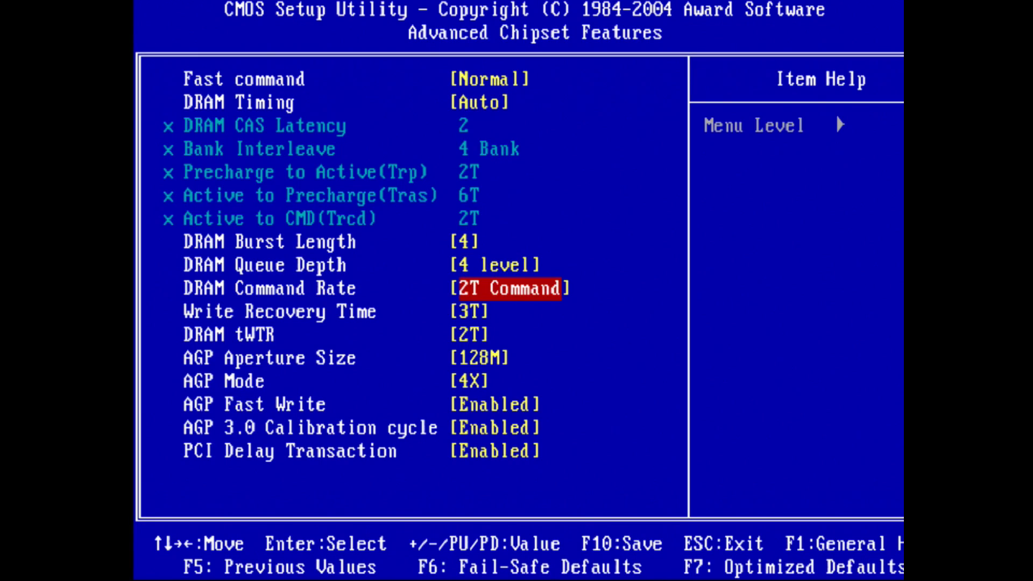
key(Down)
key(Down)
key(Down)
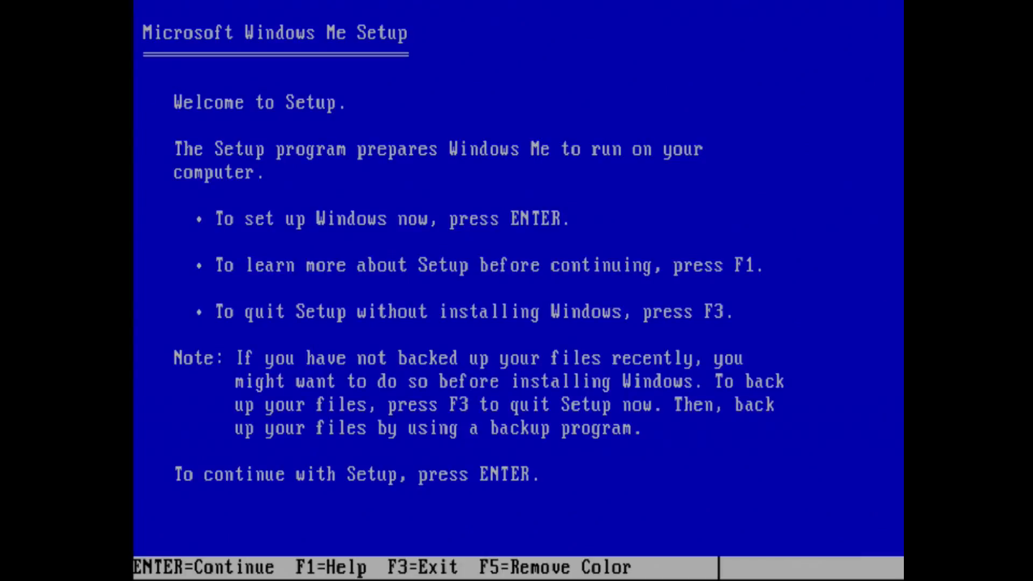
- Start Windows Me setup with large disk support enabled, then deselect Address Book
key(Return)
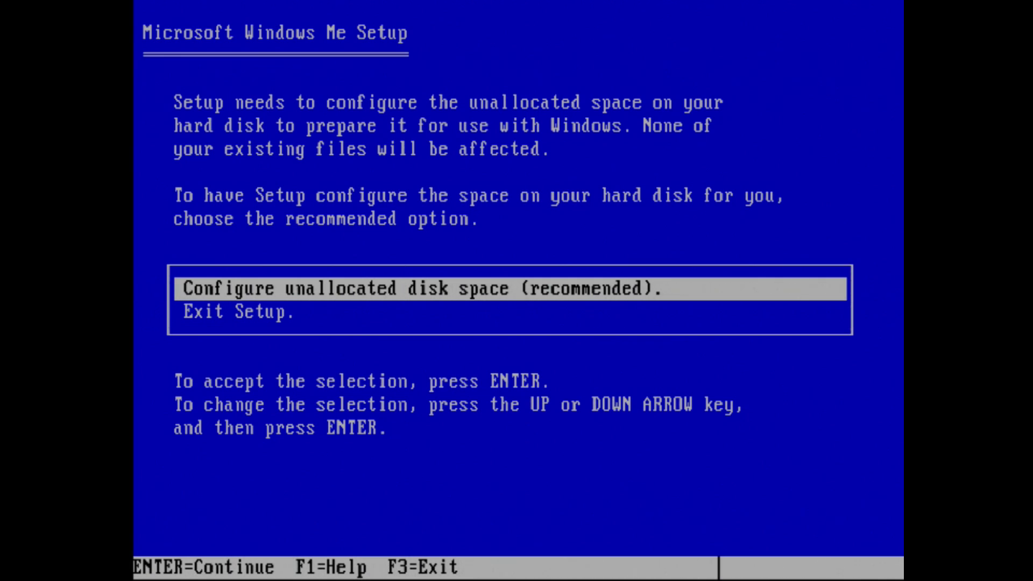
key(Return)
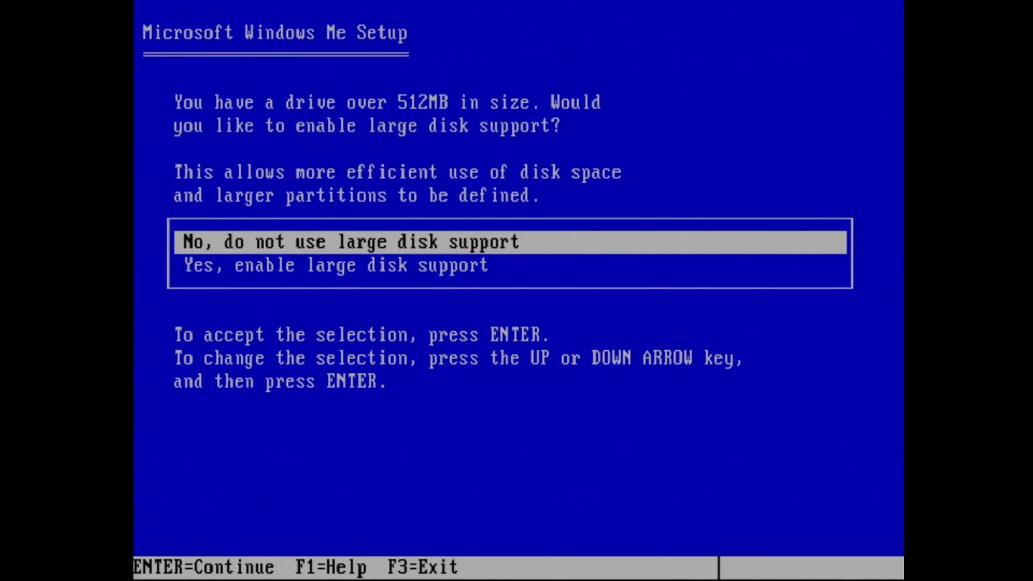
key(Down)
key(Return)
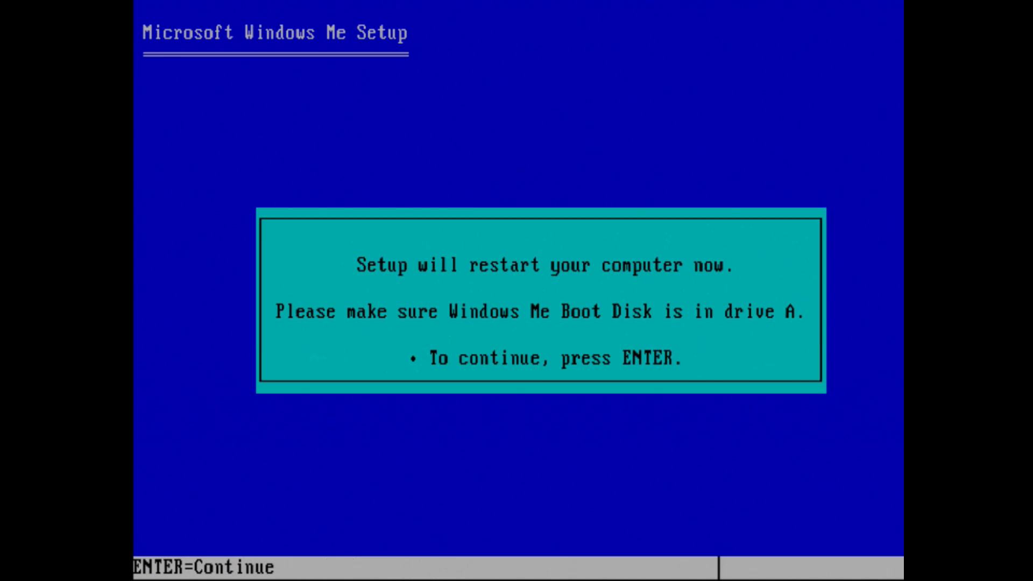
key(Return)
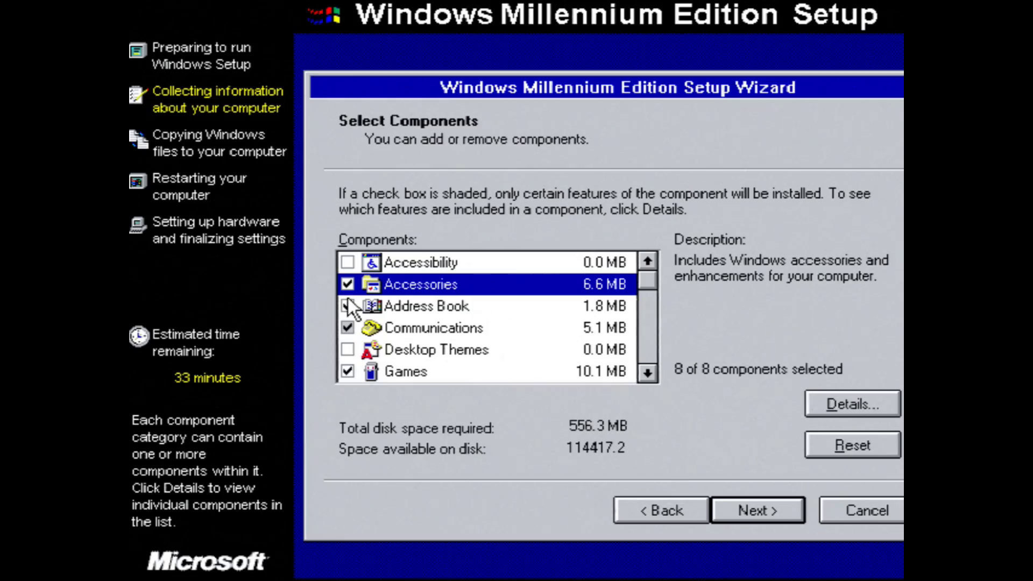
click(349, 305)
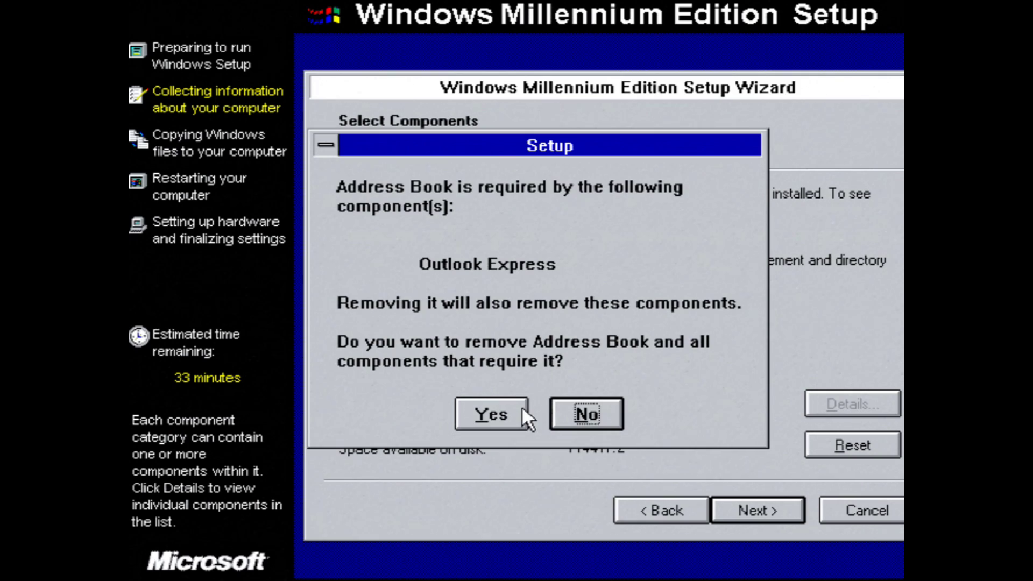
- Confirm removing Address Book and add Desktop Themes to the components
click(522, 409)
click(348, 328)
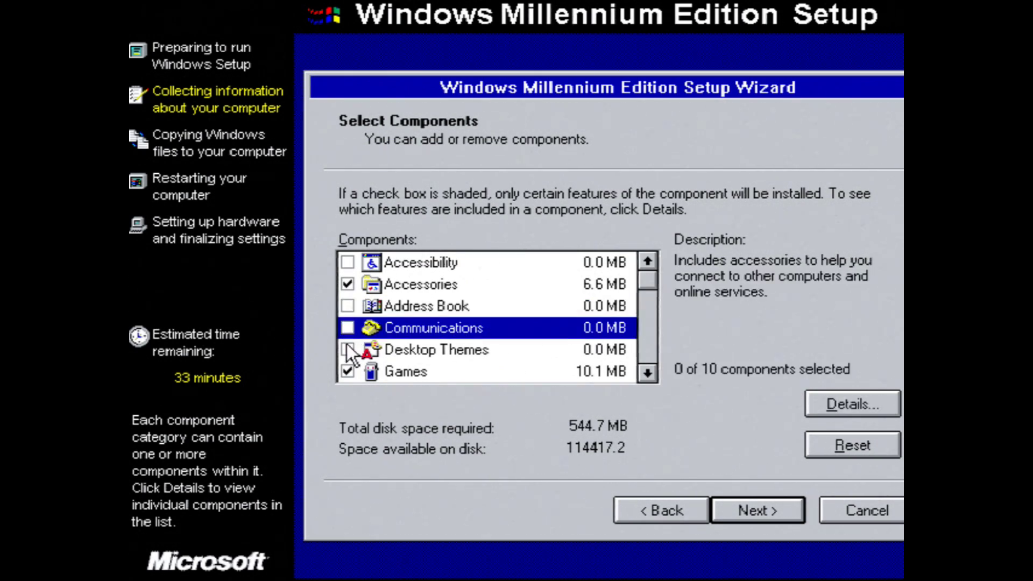
click(348, 350)
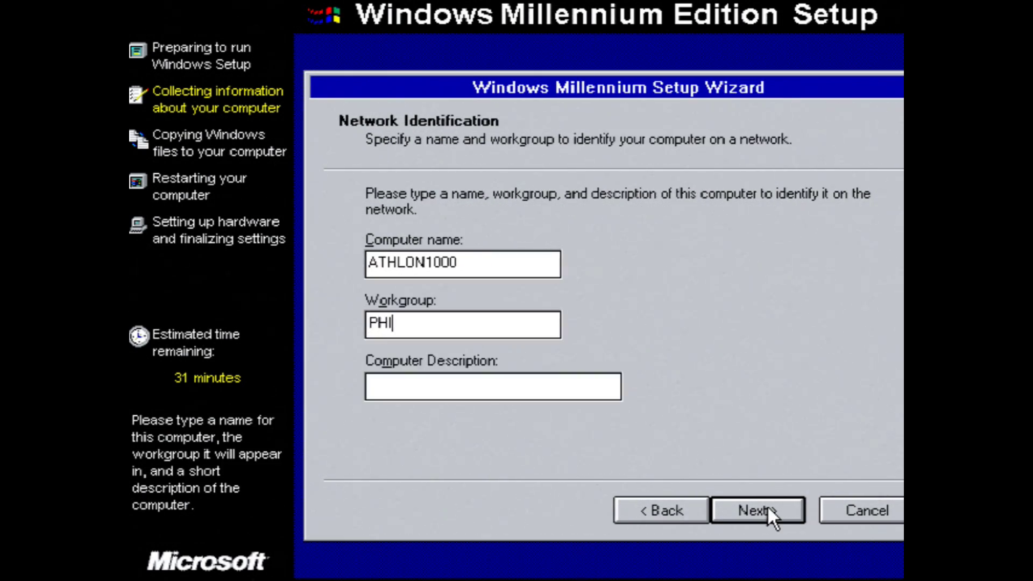
- Enter workgroup PHILSLAN, accept English, and scroll the country list
text(LSLAN)
click(752, 510)
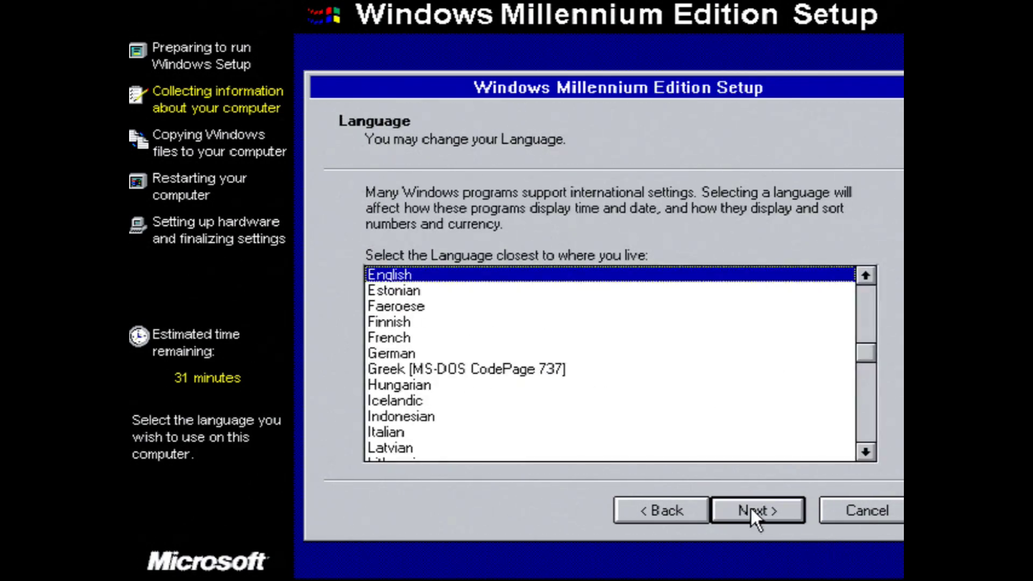
click(752, 509)
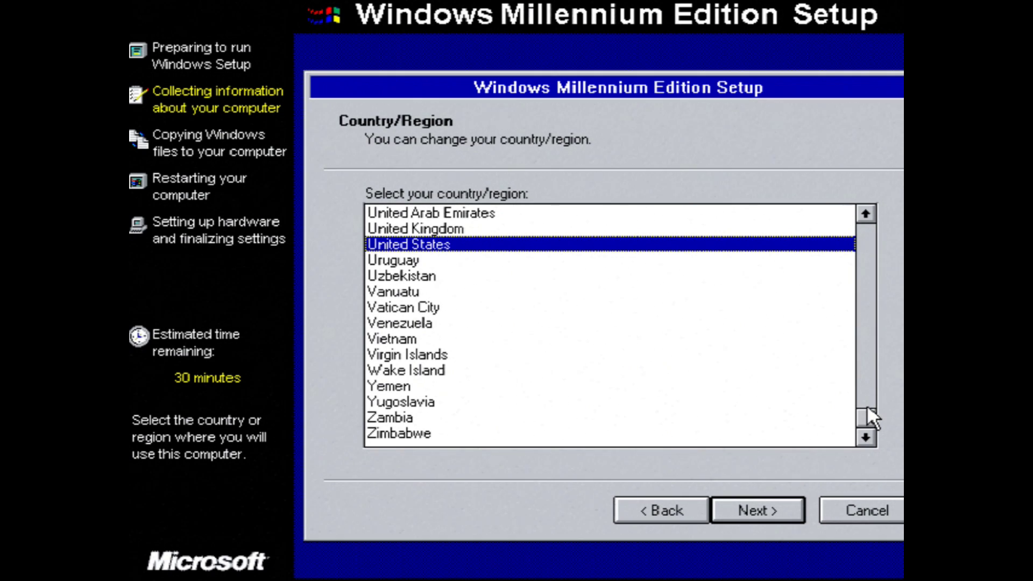
drag(867, 414, 867, 229)
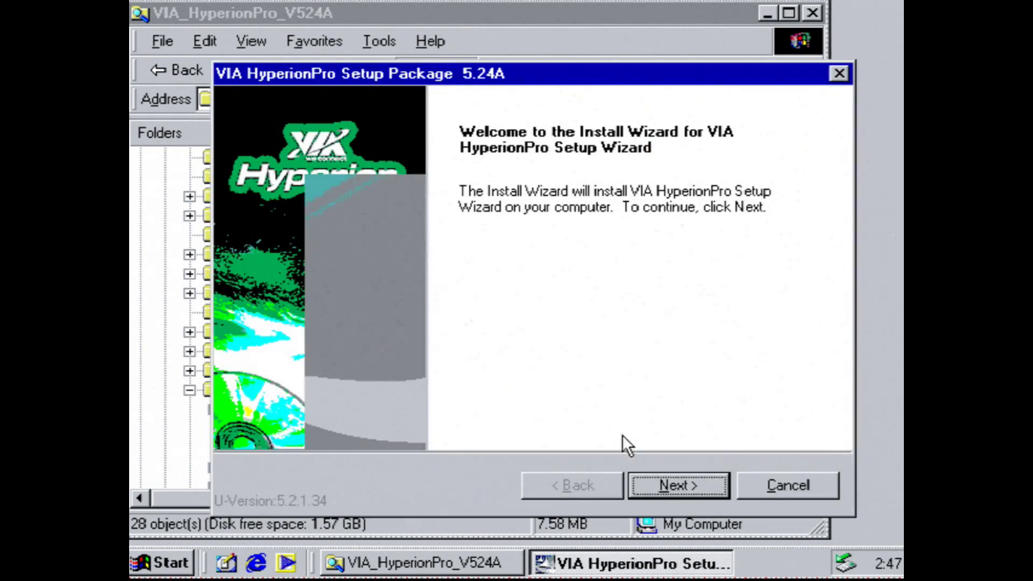
- Install the VIA INF, AGP and IDE drivers, dismissing the UNSUPPORT.dll error
click(673, 484)
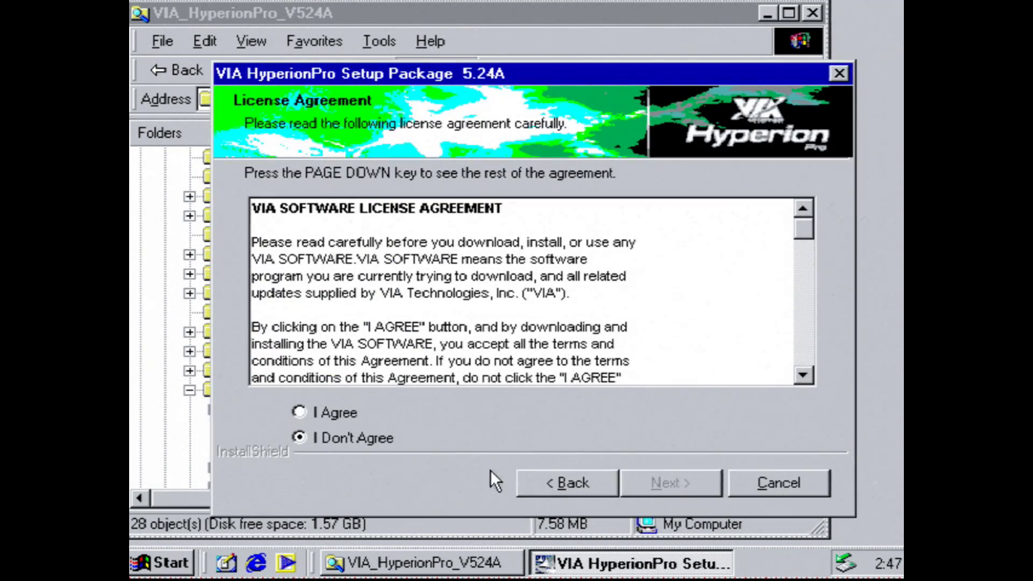
click(339, 410)
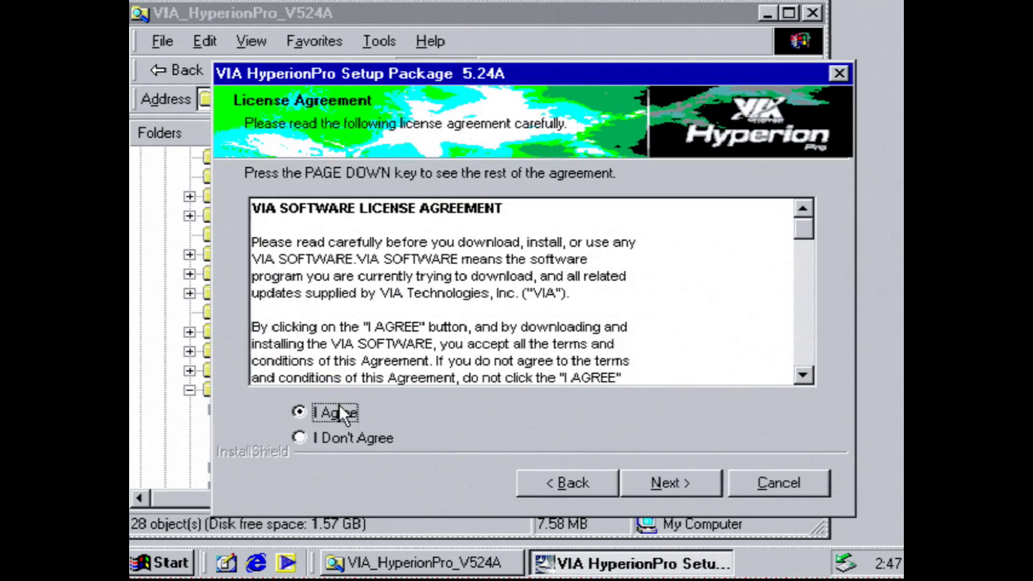
click(676, 481)
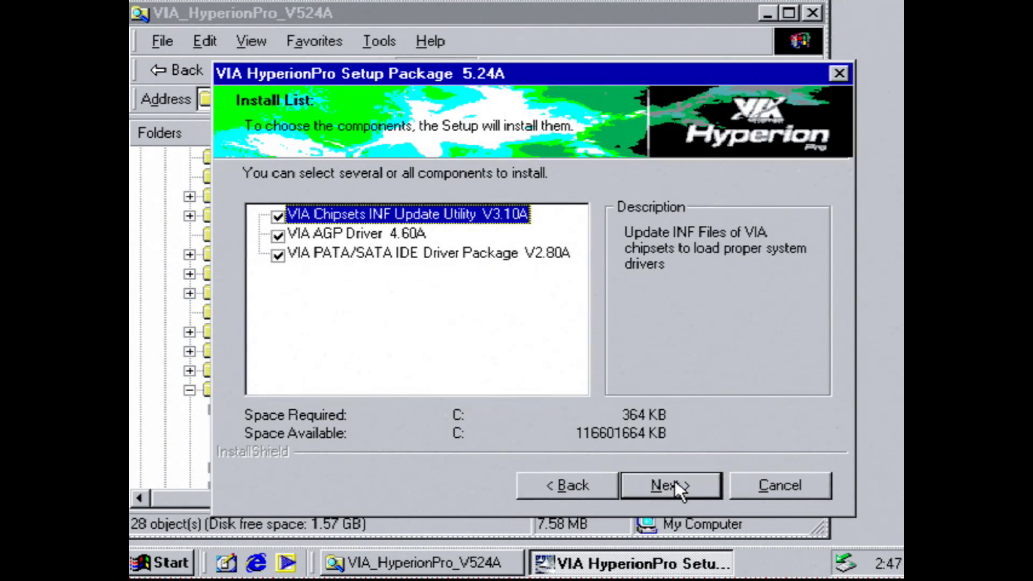
click(675, 482)
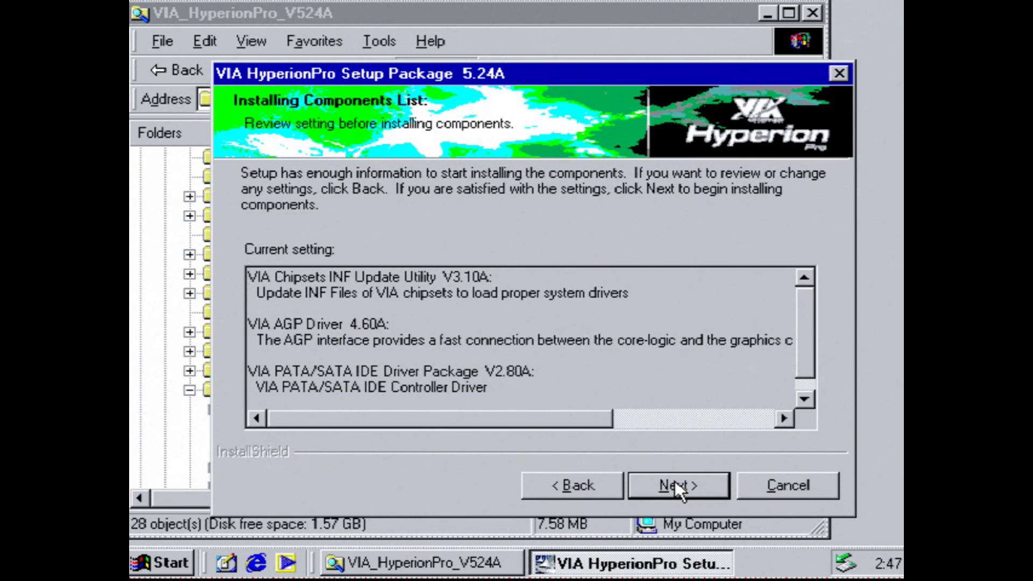
click(675, 484)
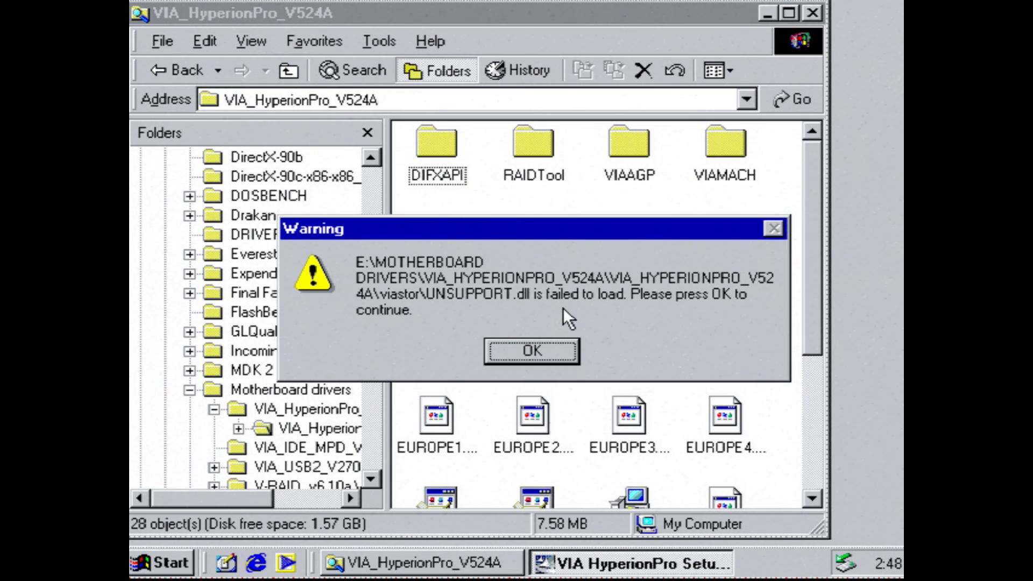
click(519, 348)
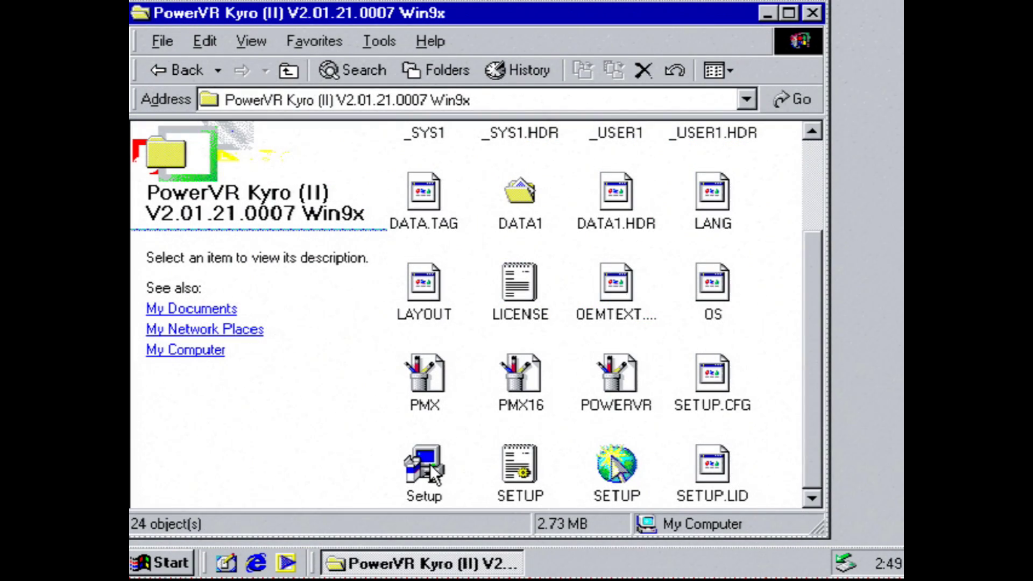
- Install the PowerVR KYRO II display driver and bring up the colour depth choices
double_click(431, 463)
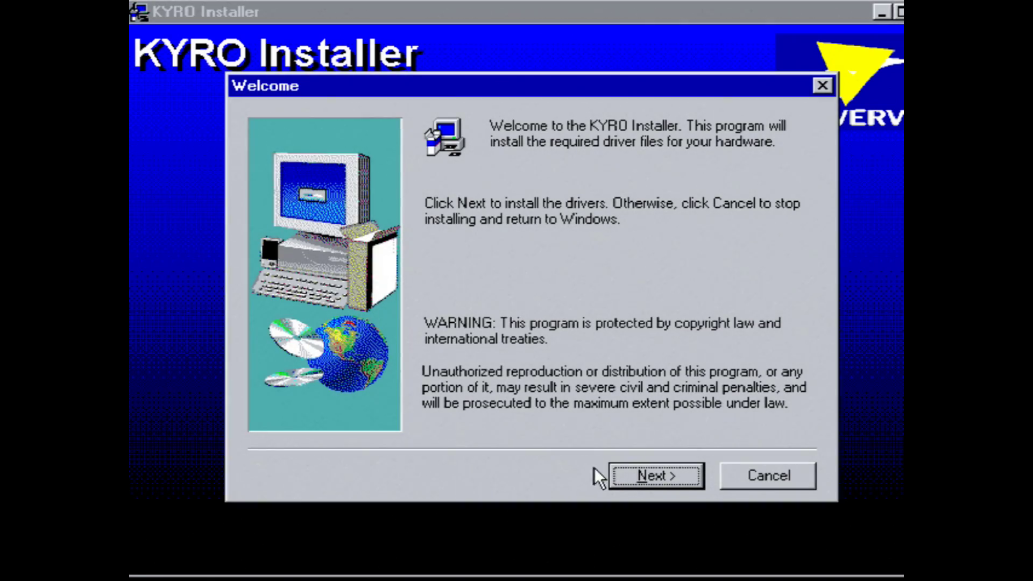
click(622, 477)
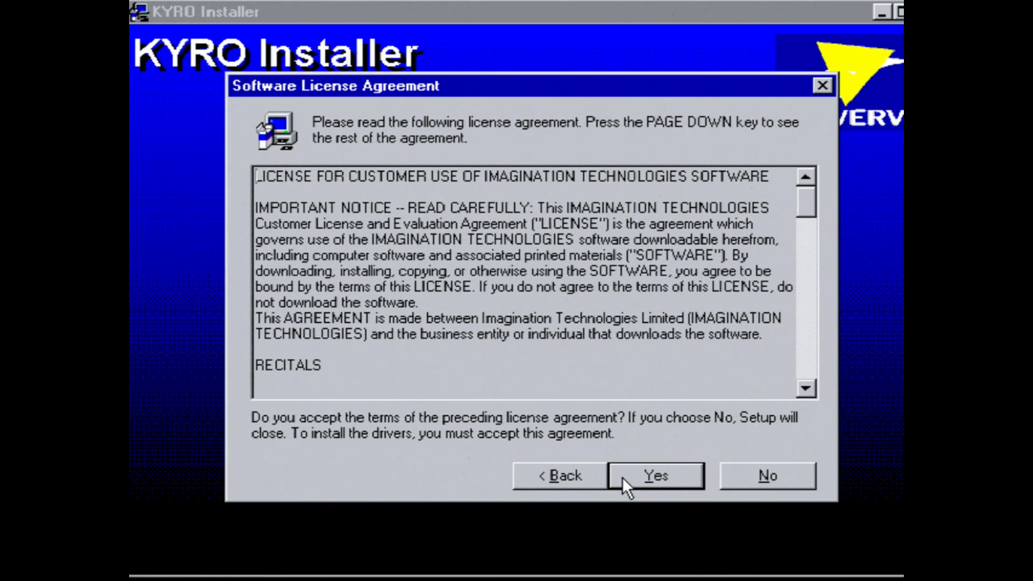
click(622, 477)
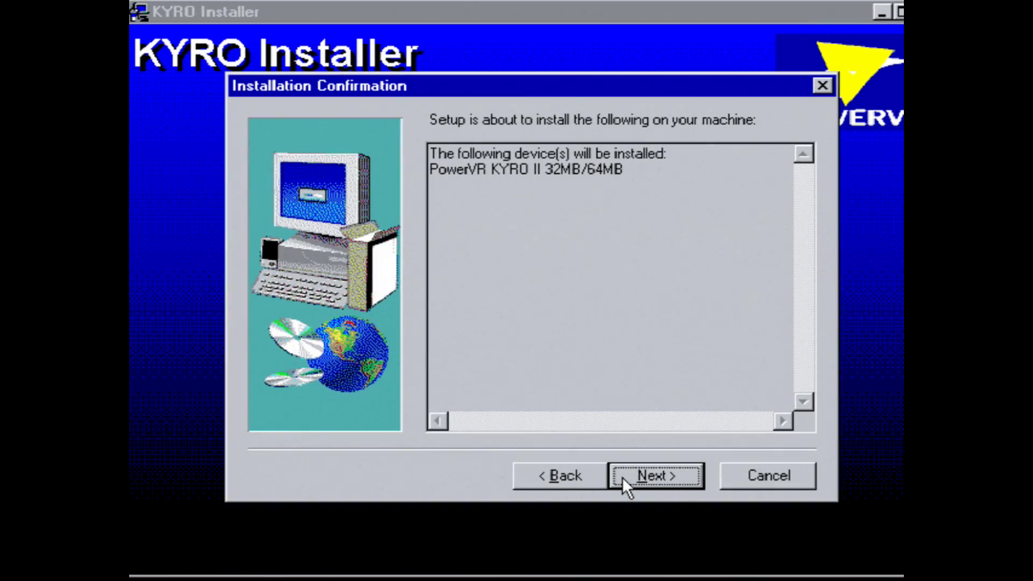
click(622, 477)
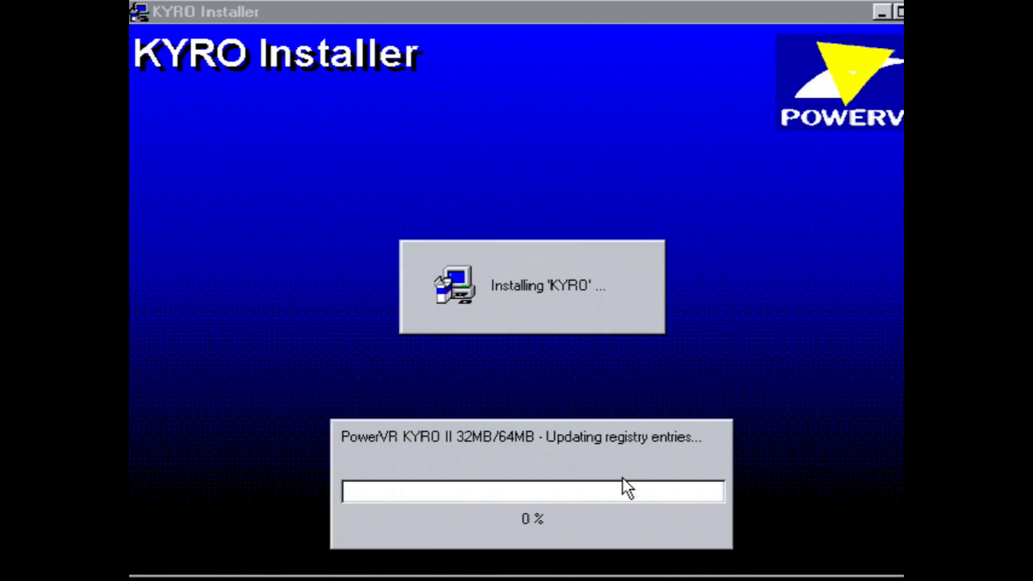
click(390, 393)
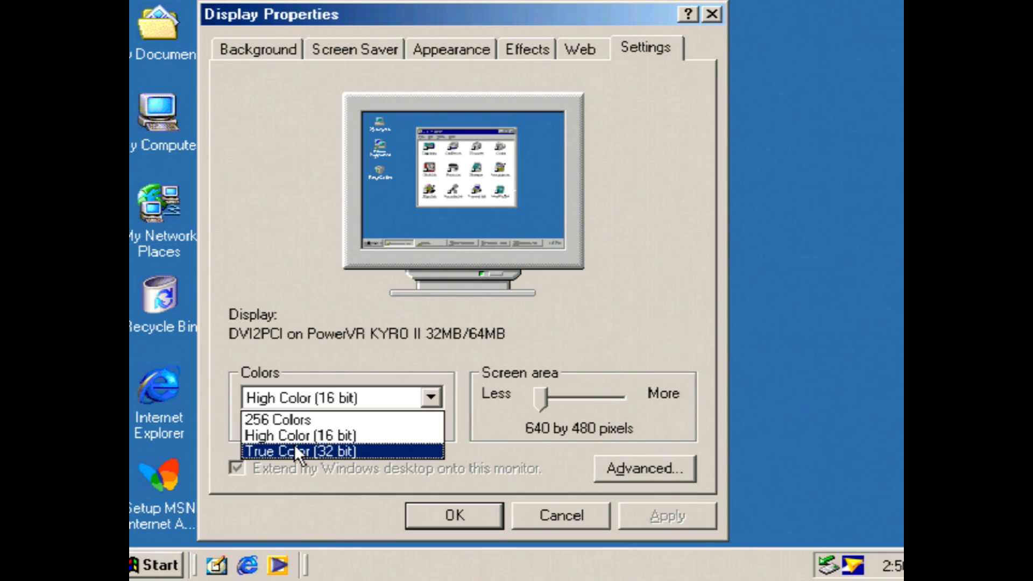
- Set True Color (32 bit) and 1024 by 768 screen area, applied without restarting
click(295, 451)
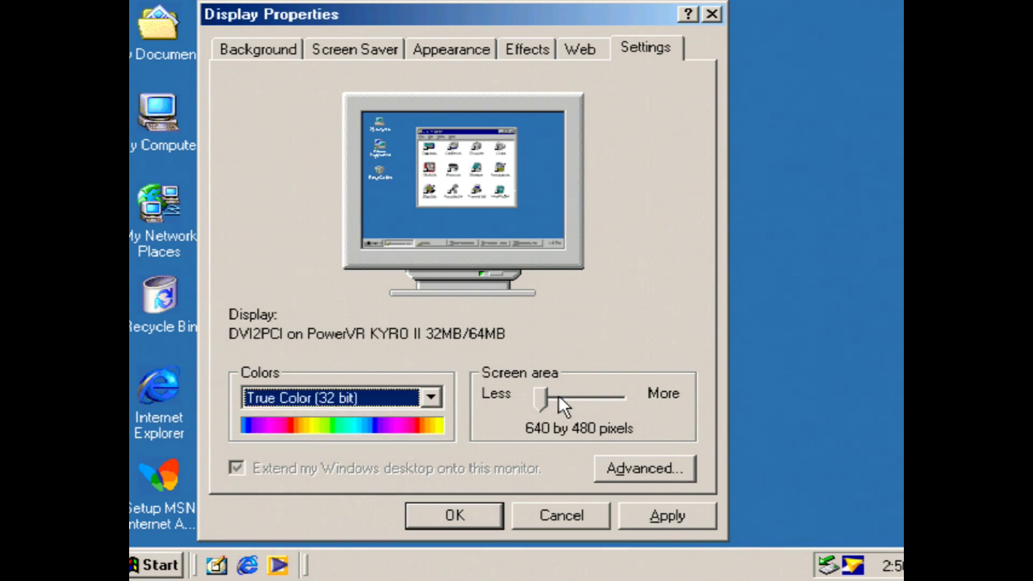
drag(547, 394, 567, 397)
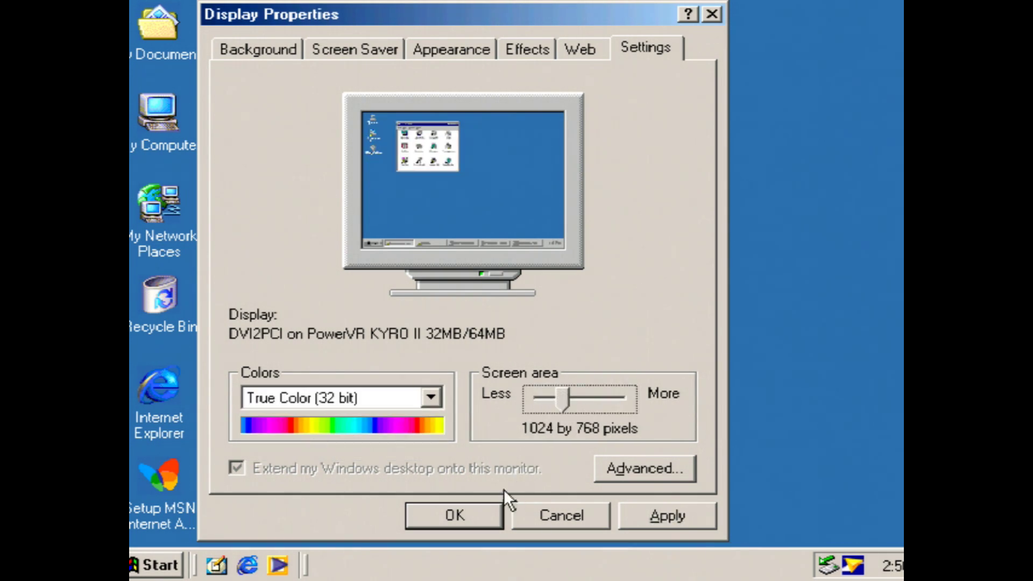
click(482, 506)
click(438, 437)
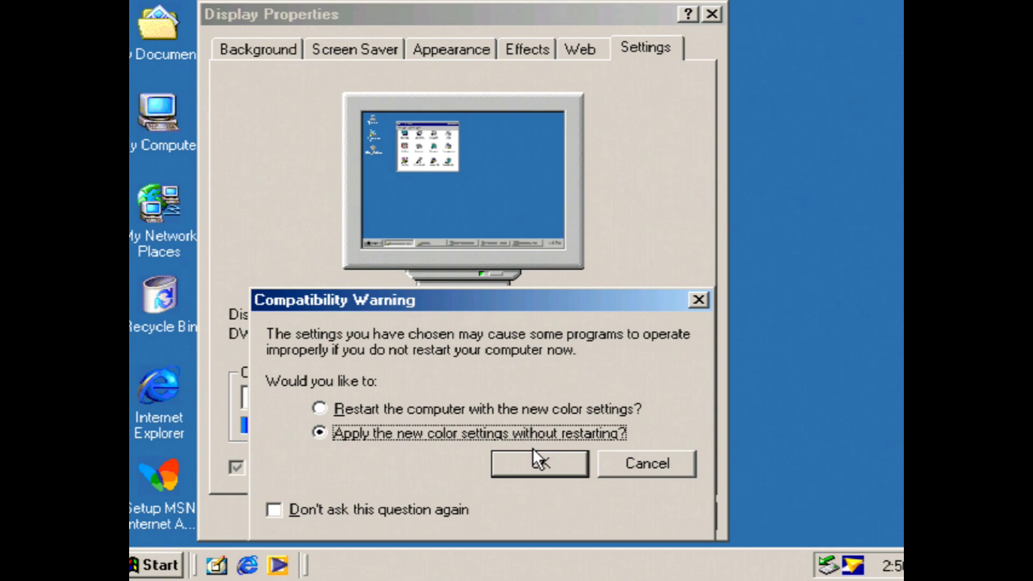
click(535, 462)
click(495, 353)
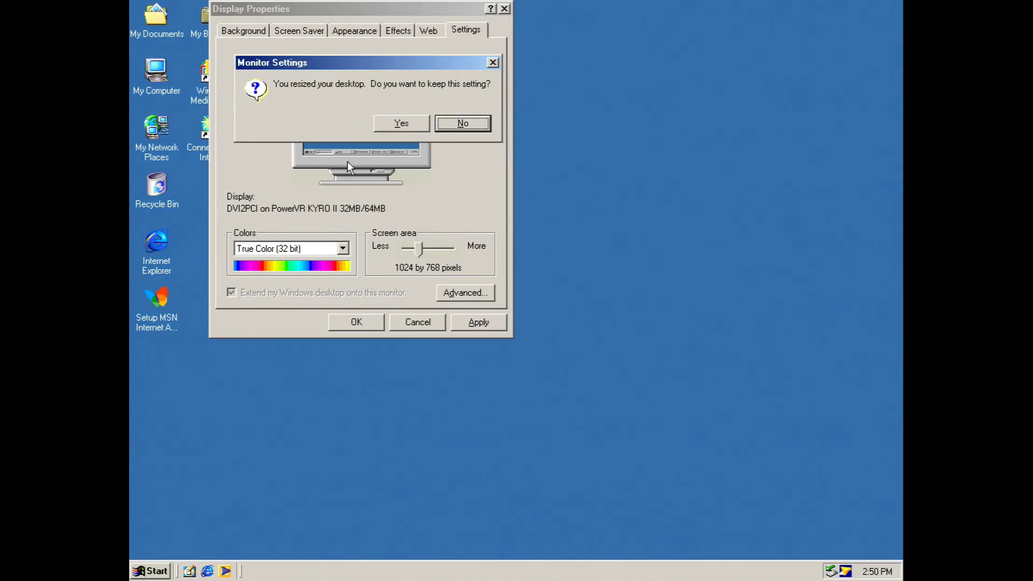
click(394, 123)
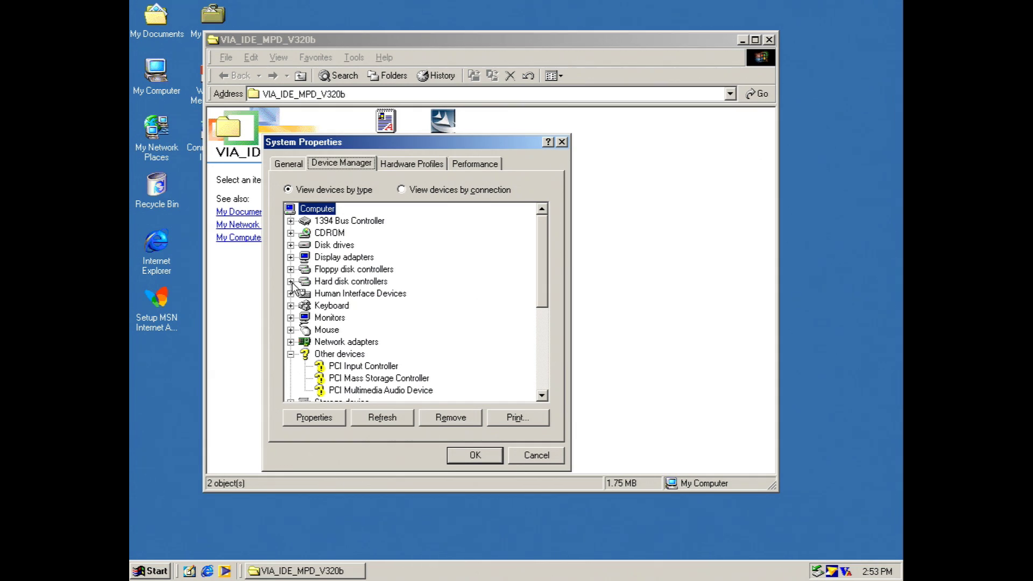
- Check the VIA Bus Master PCI IDE Controller's properties under Hard disk controllers
click(291, 281)
double_click(355, 306)
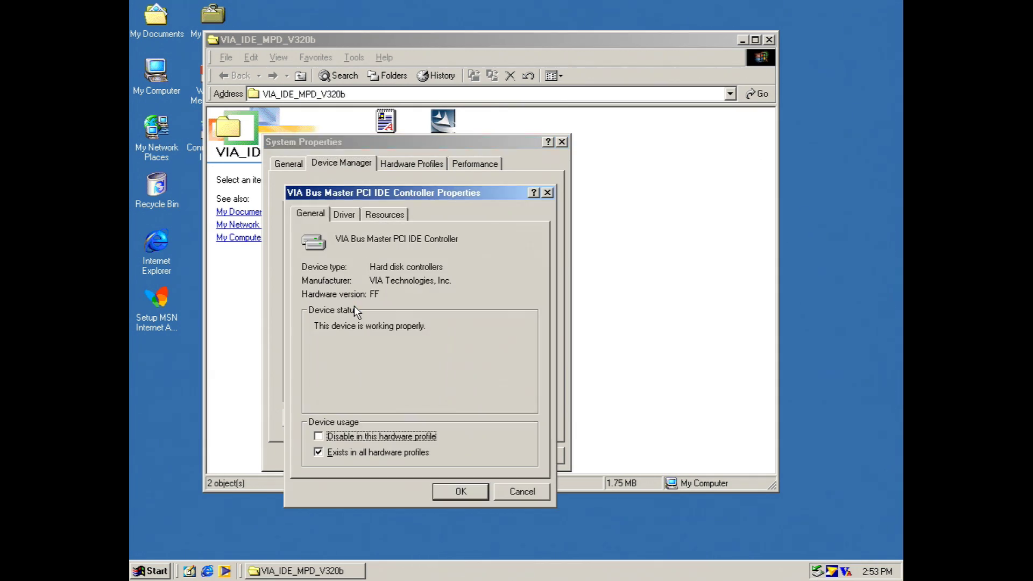
click(346, 216)
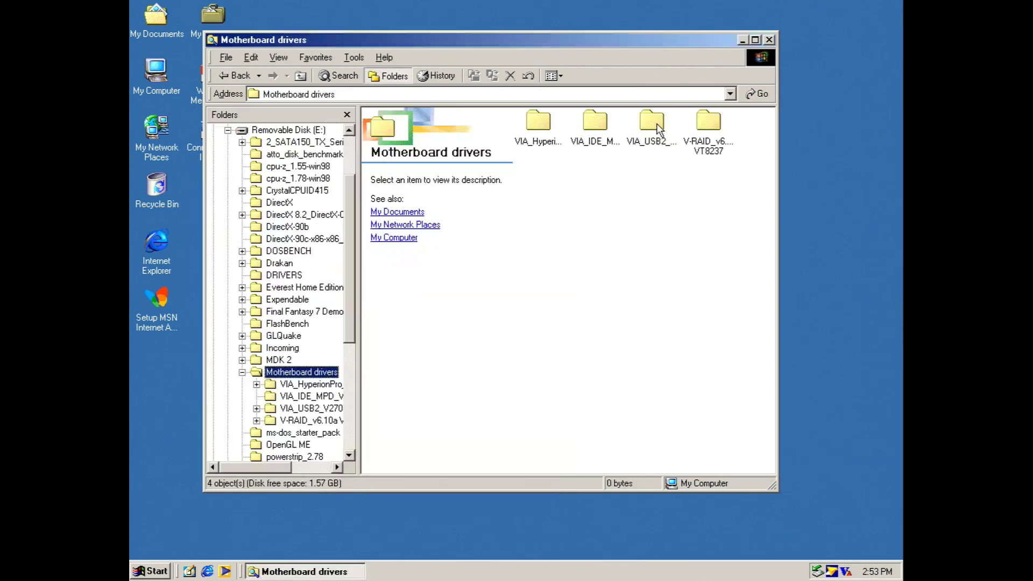
- Run Setup from VIAUSB2V270-L-M to install the VIA USB 2.0 Driver 2.70
double_click(656, 124)
double_click(542, 125)
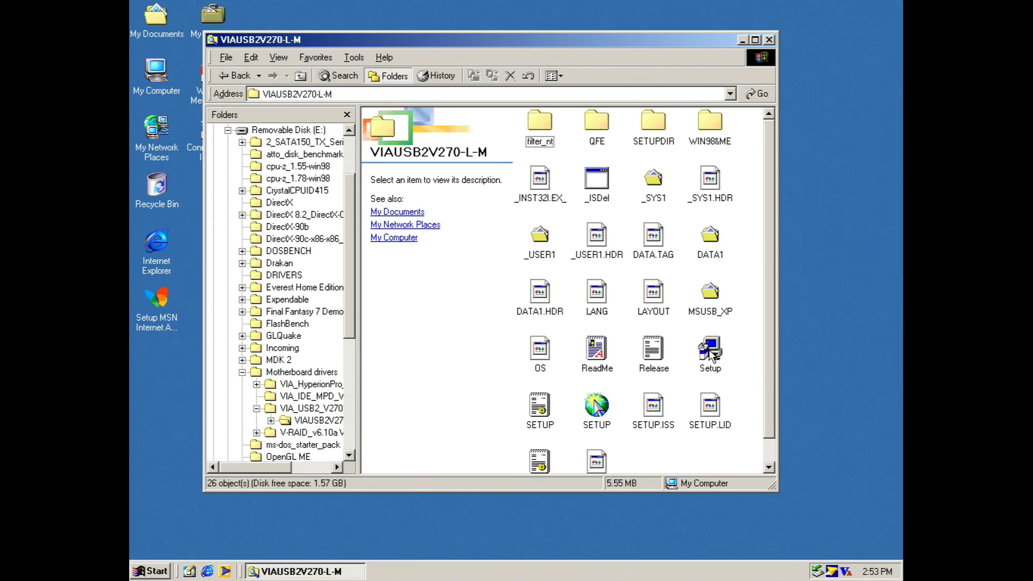
click(710, 353)
double_click(710, 353)
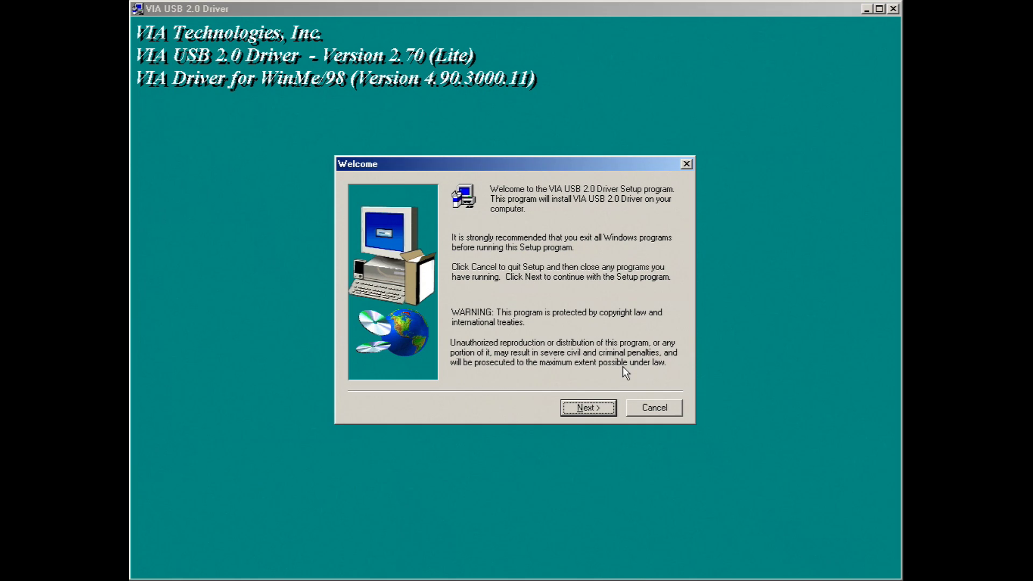
click(590, 409)
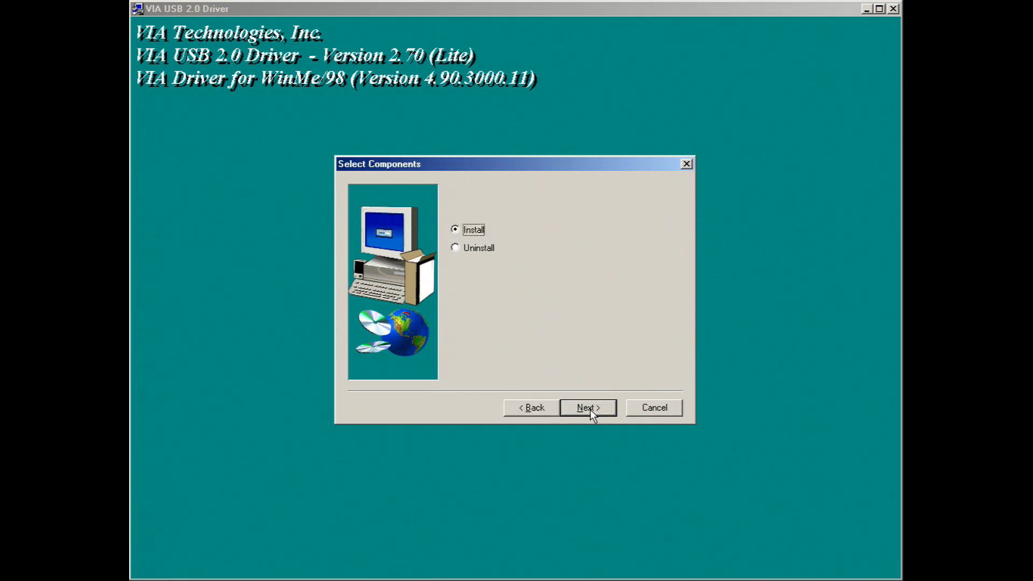
click(589, 409)
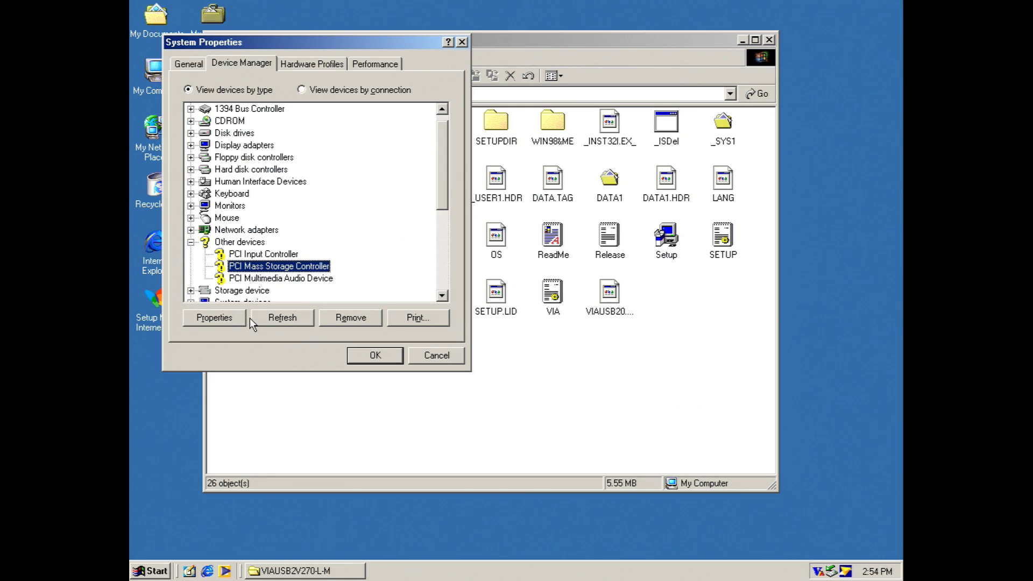
- Update the PCI Mass Storage Controller driver, choosing to pick it from a list
click(231, 317)
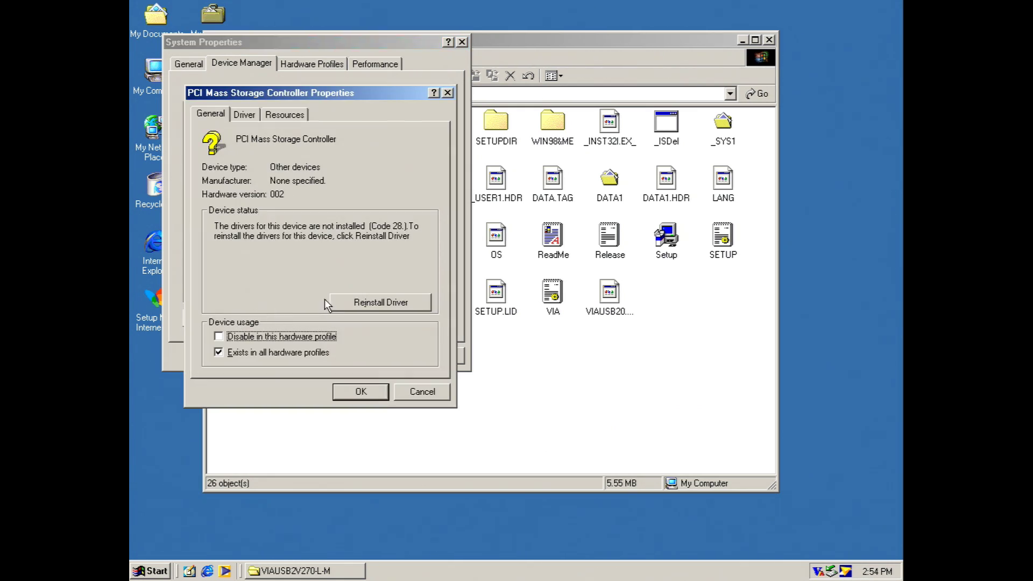
click(353, 300)
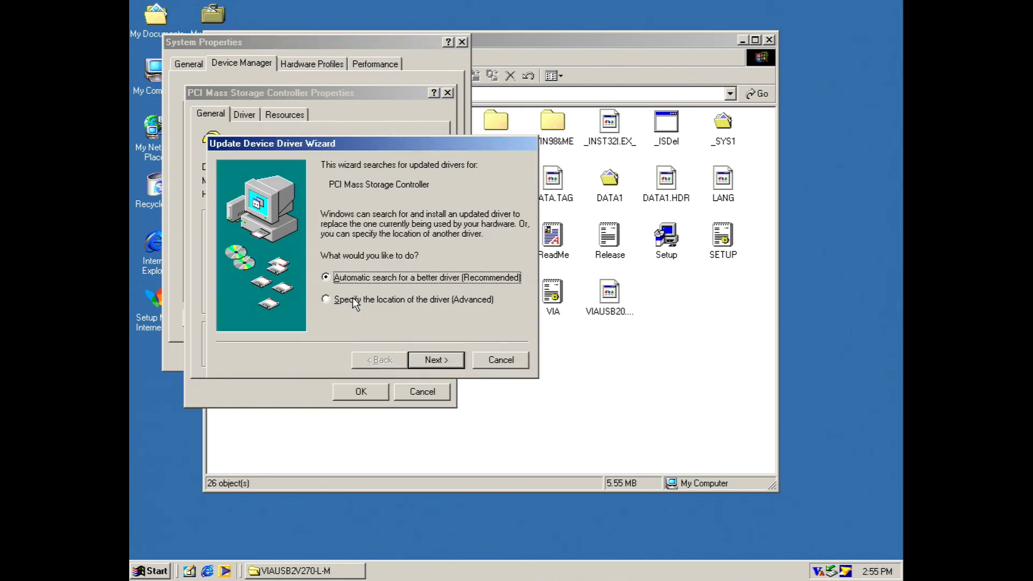
click(353, 299)
click(425, 356)
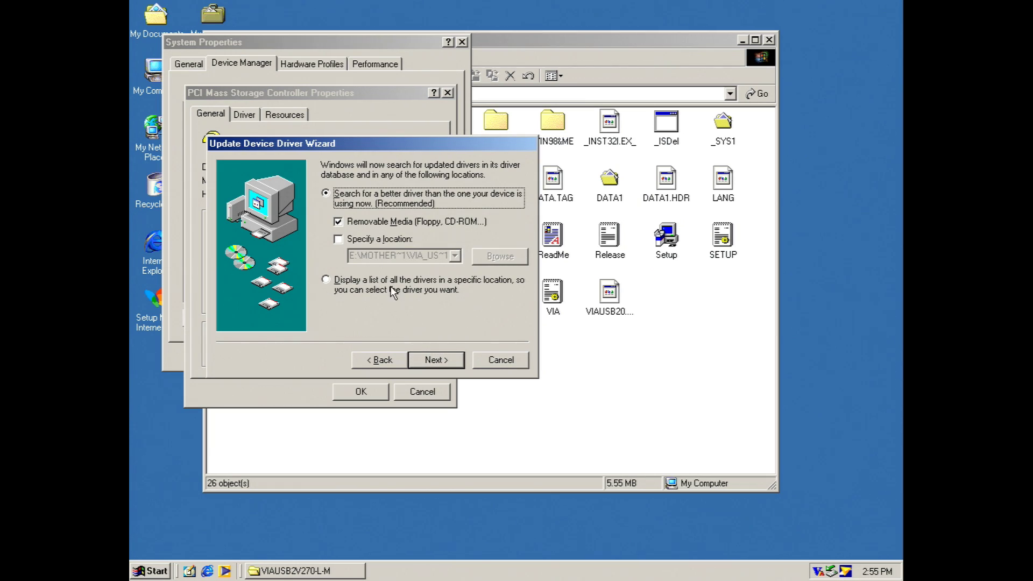
click(393, 288)
click(442, 361)
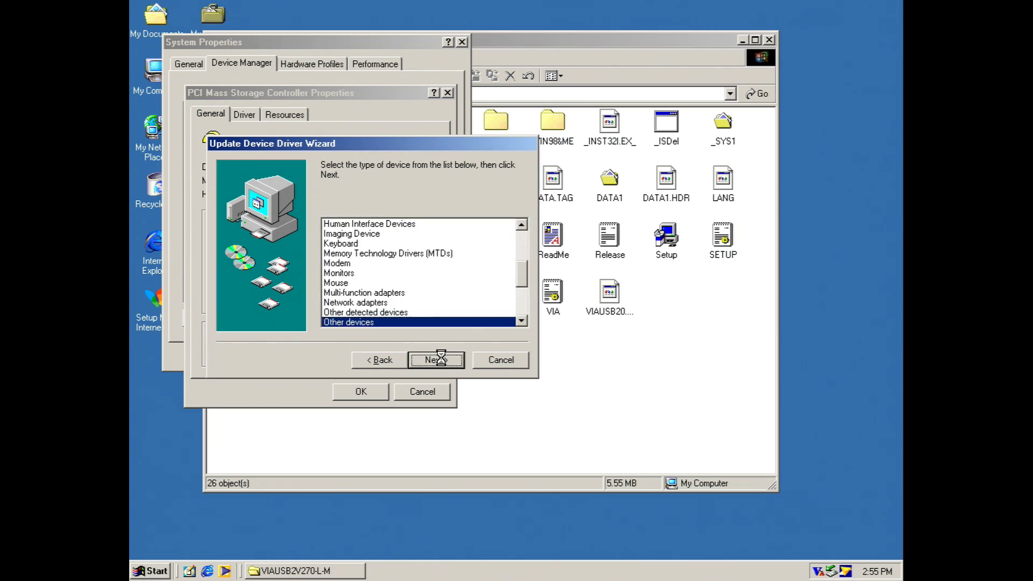
click(441, 359)
- Install the Promise SATA150 TX4 driver from UISata.inf in E:'s Win98-Me folder
click(479, 315)
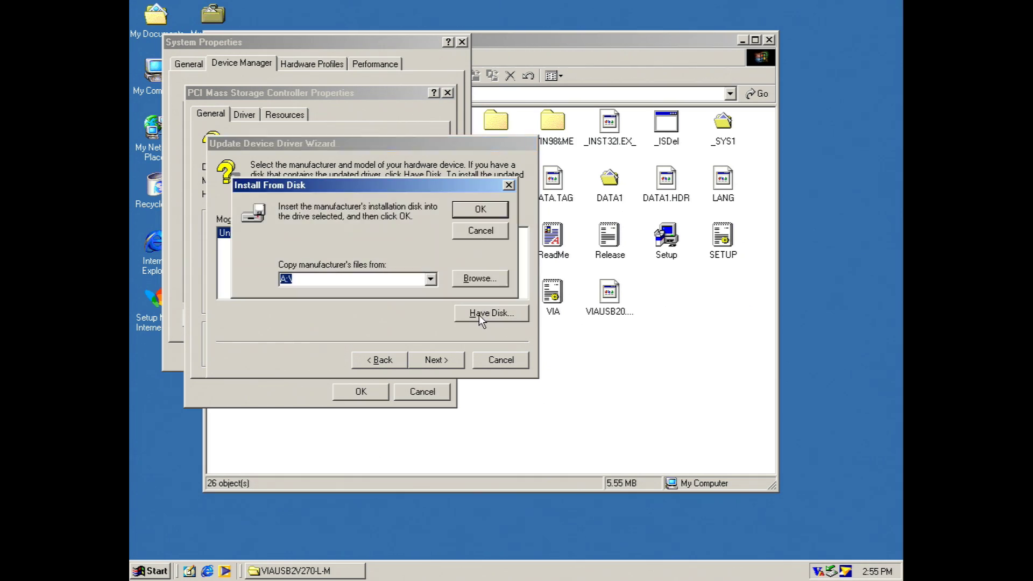
click(467, 279)
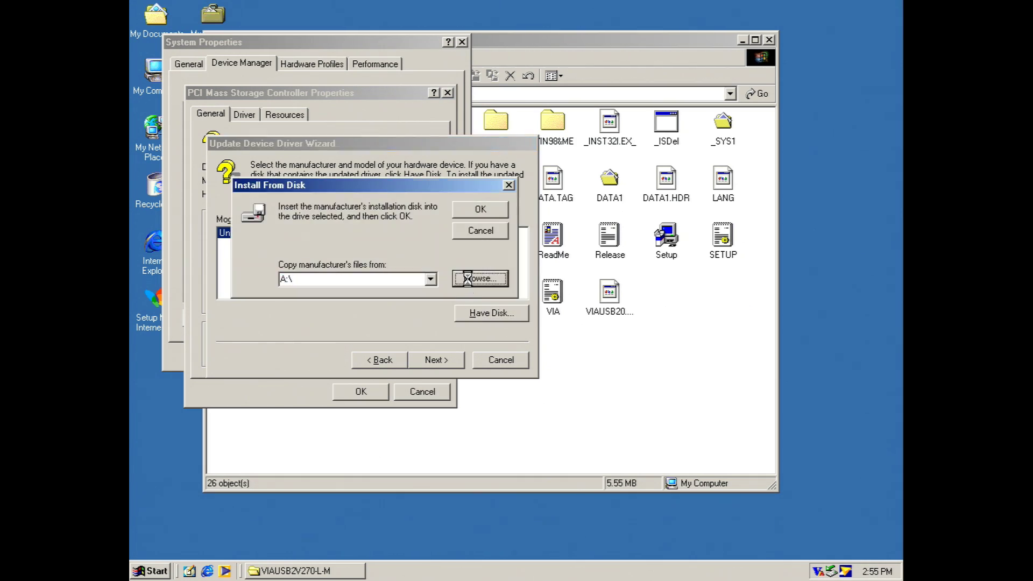
click(443, 386)
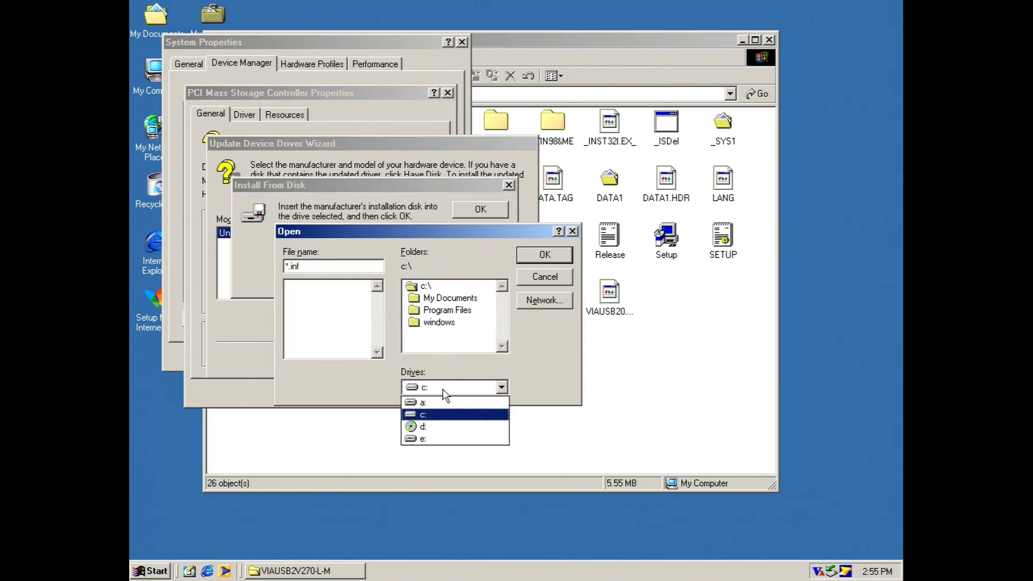
click(428, 439)
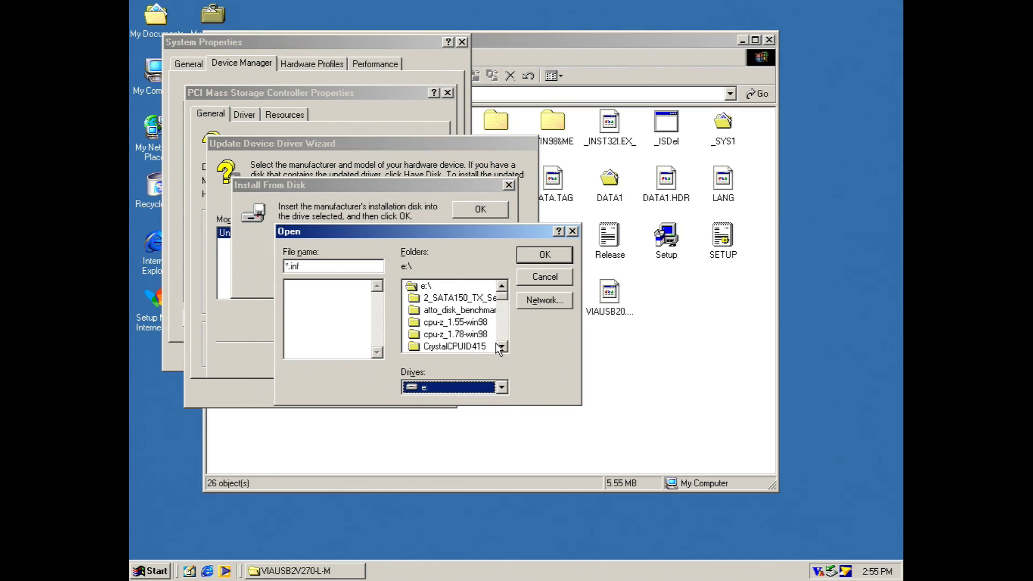
double_click(465, 299)
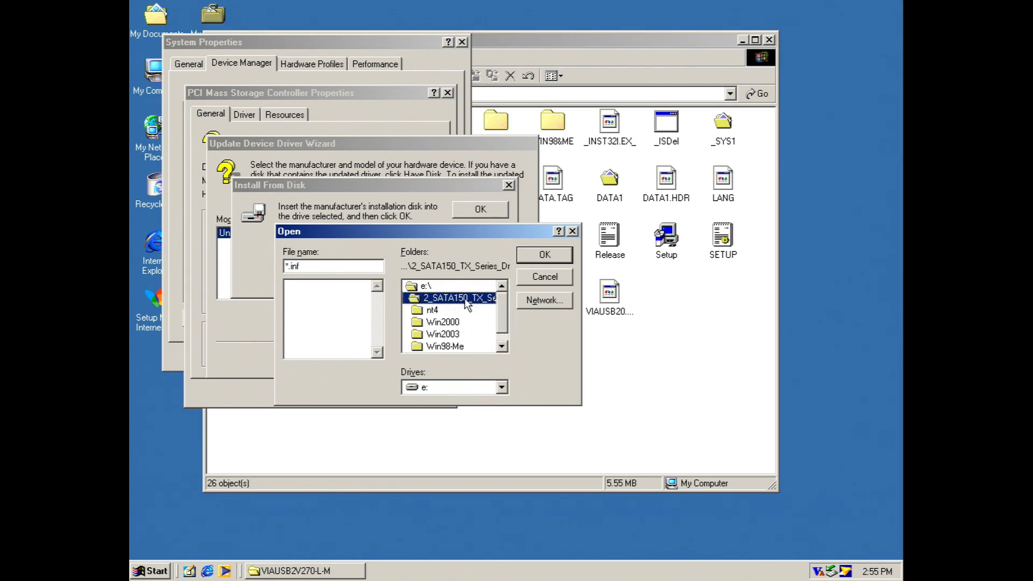
double_click(444, 346)
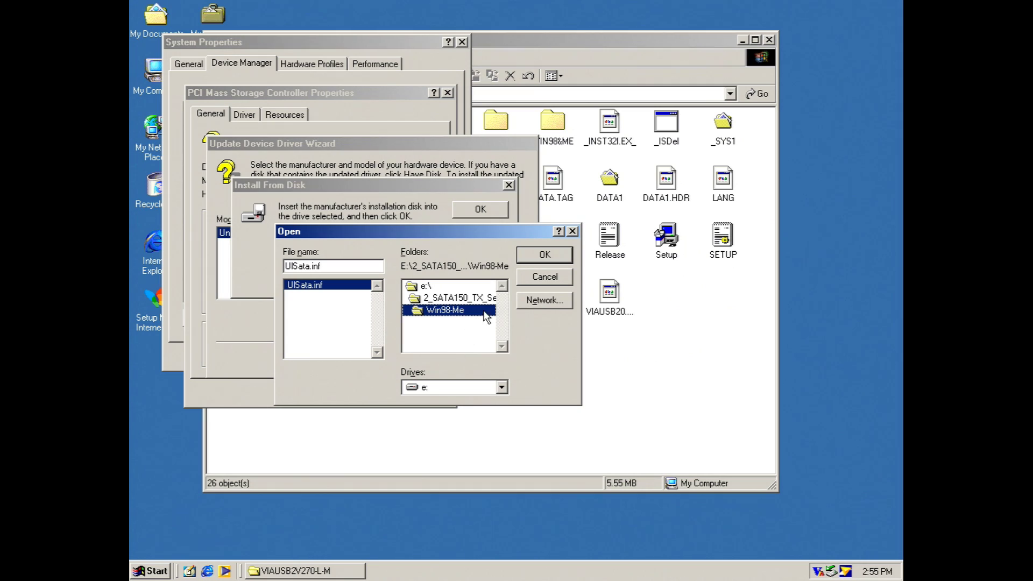
click(528, 261)
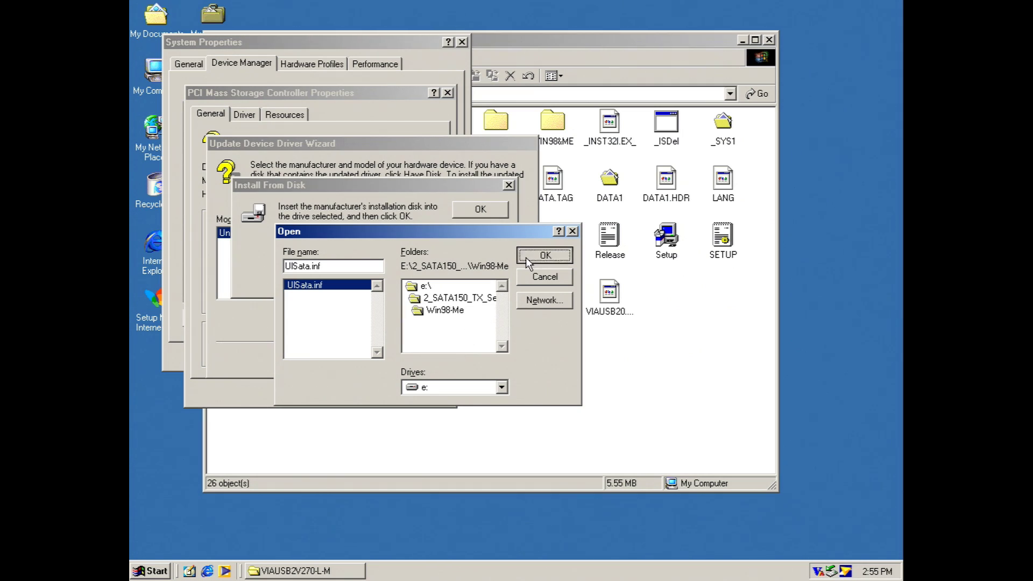
click(486, 211)
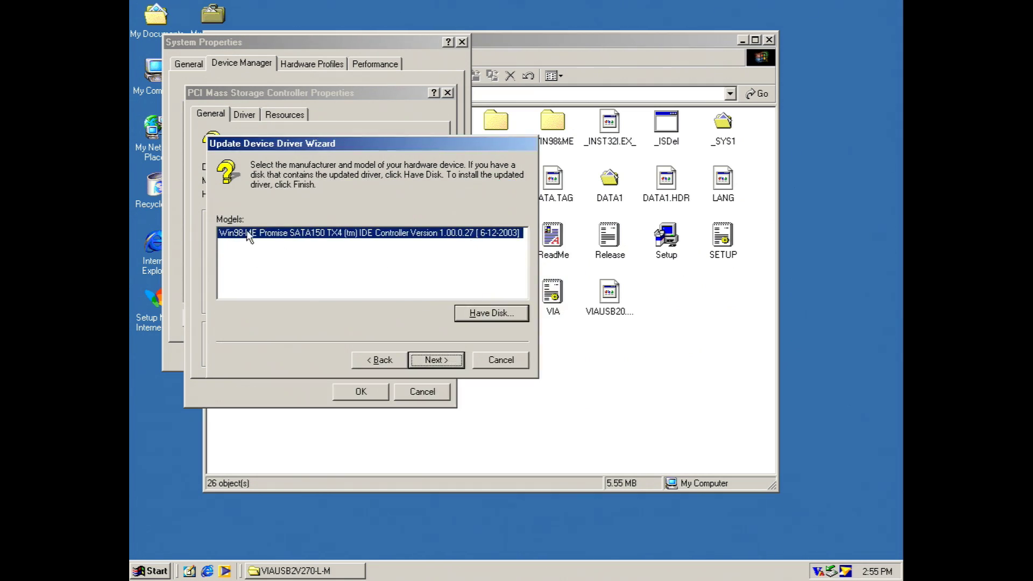
click(433, 360)
click(432, 362)
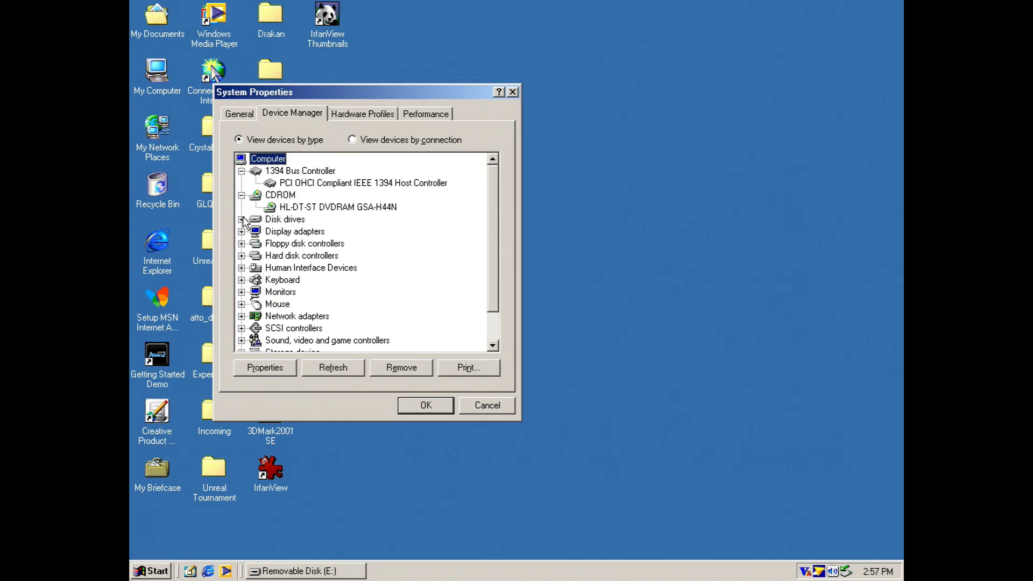
- Expand Disk drives, Display adapters, Floppy disk controllers and Hard disk controllers in Device Manager
click(242, 220)
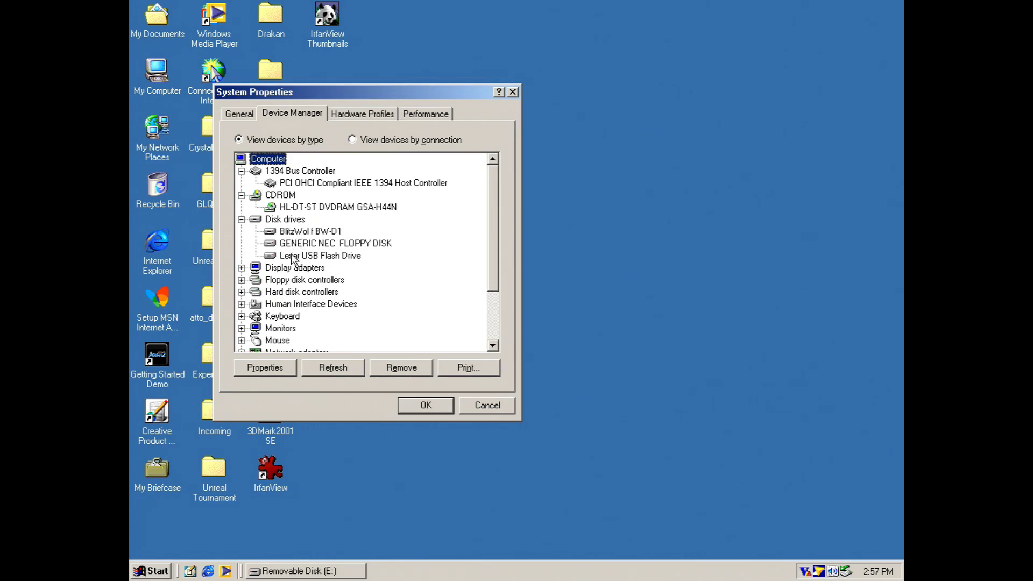
click(242, 268)
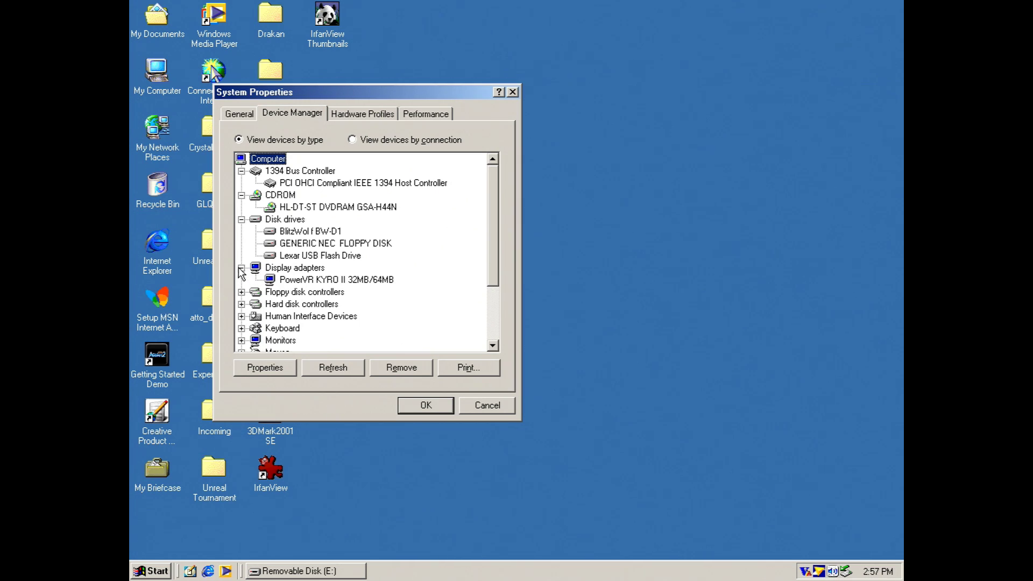
click(242, 293)
click(242, 317)
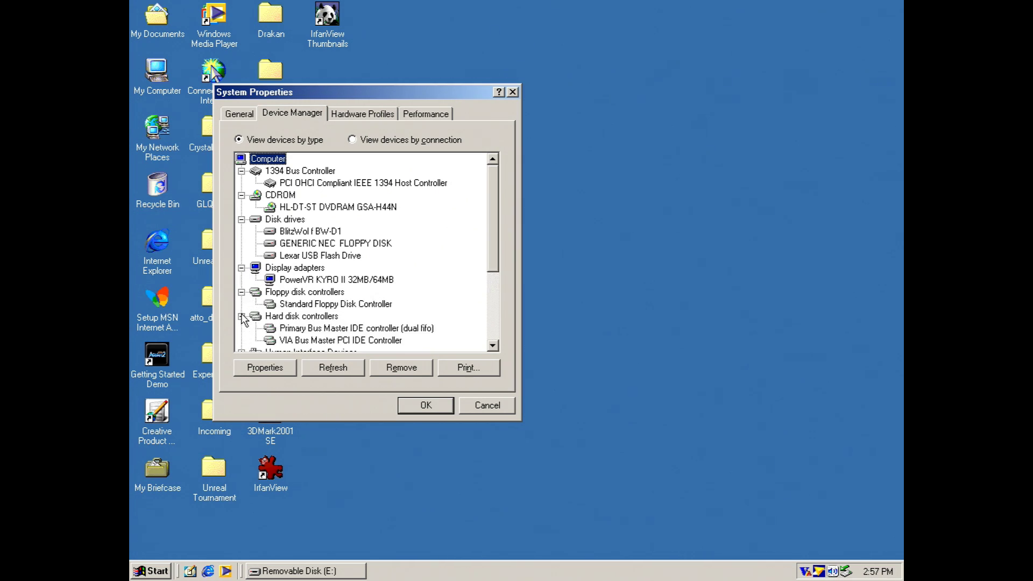
drag(494, 231, 495, 312)
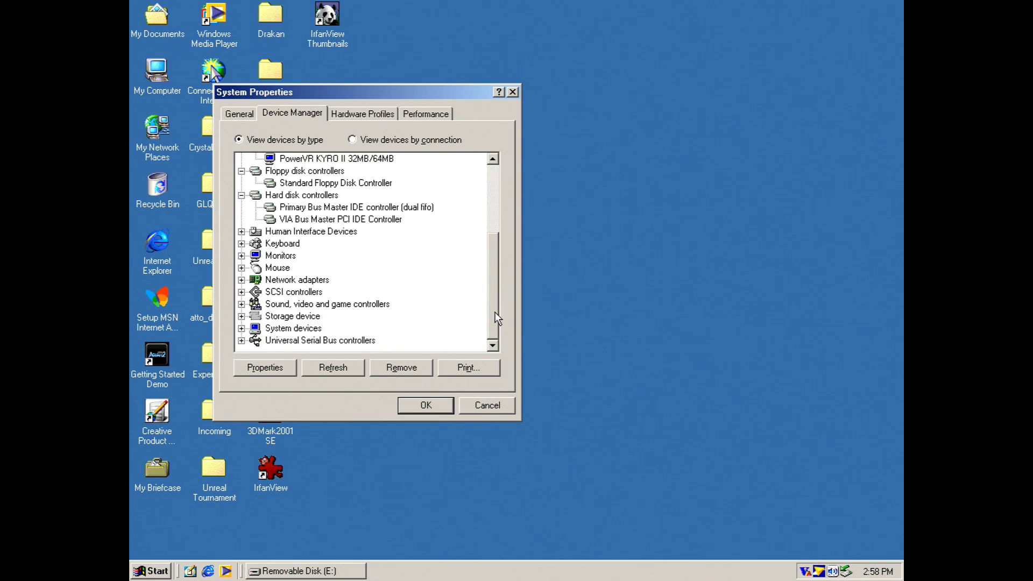
- Expand Human Interface Devices, Keyboard and Monitors, then bring up Control Panel
click(242, 231)
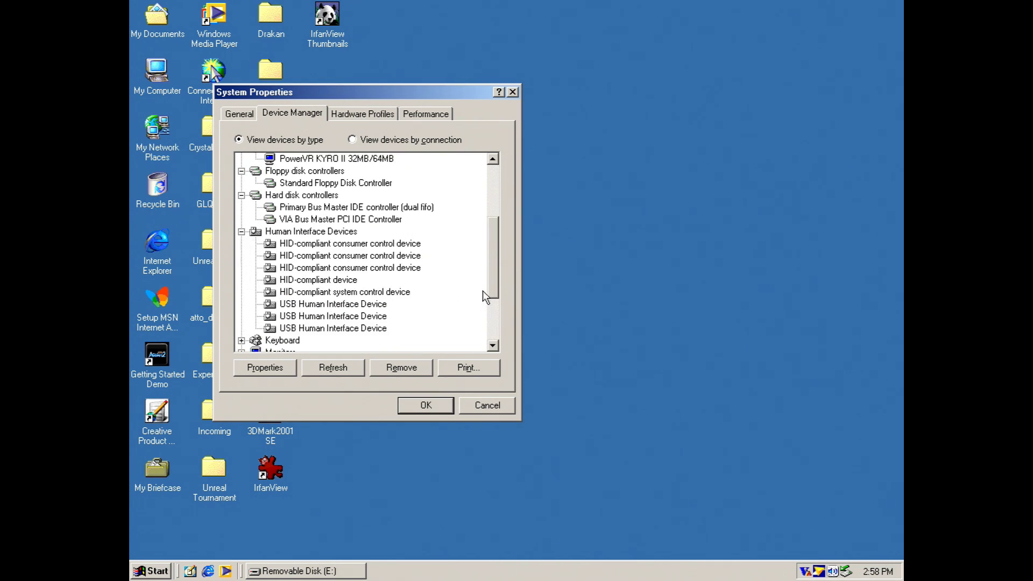
drag(492, 295, 491, 349)
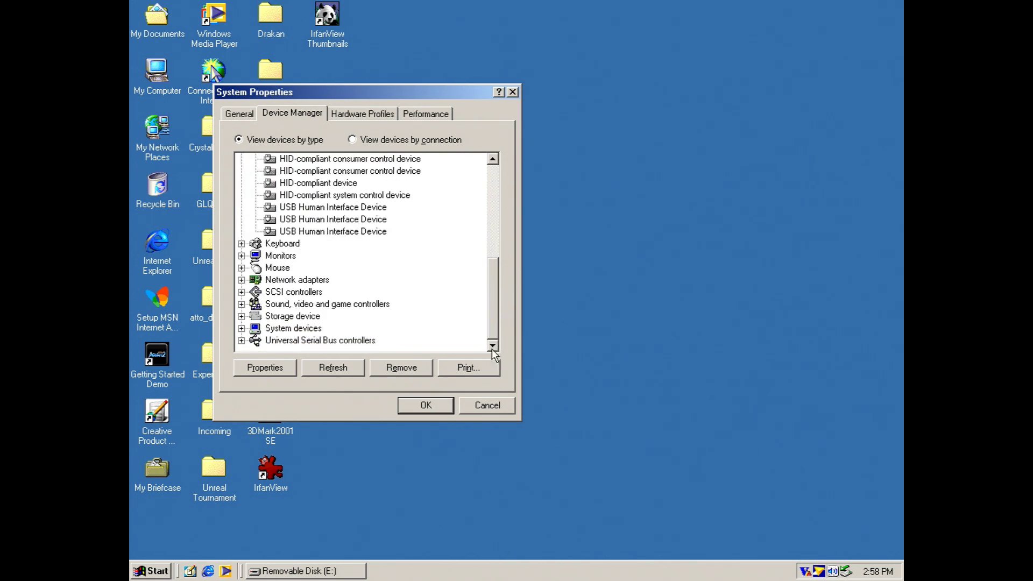
click(241, 244)
click(242, 279)
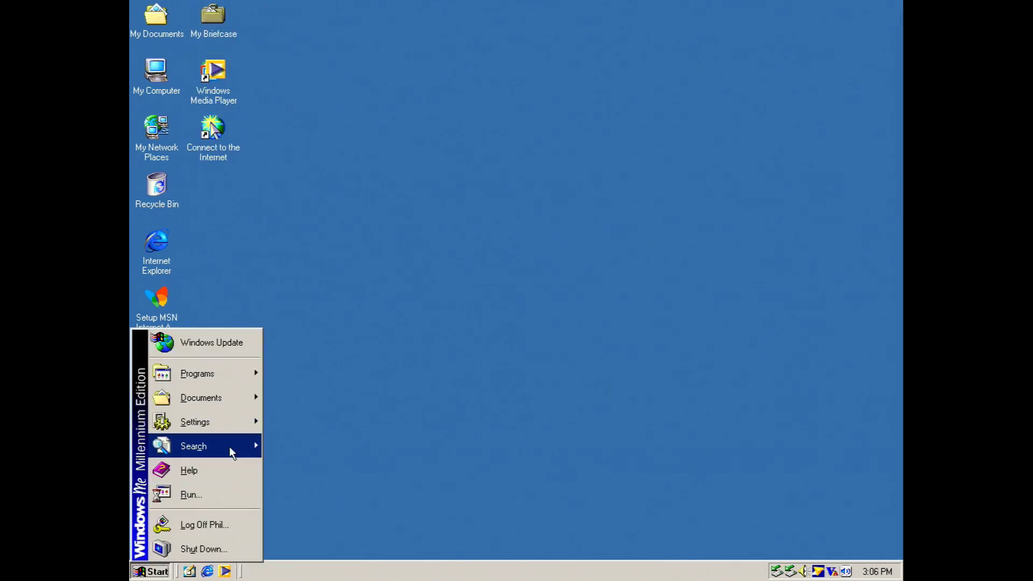
mouse_move(237, 422)
click(271, 418)
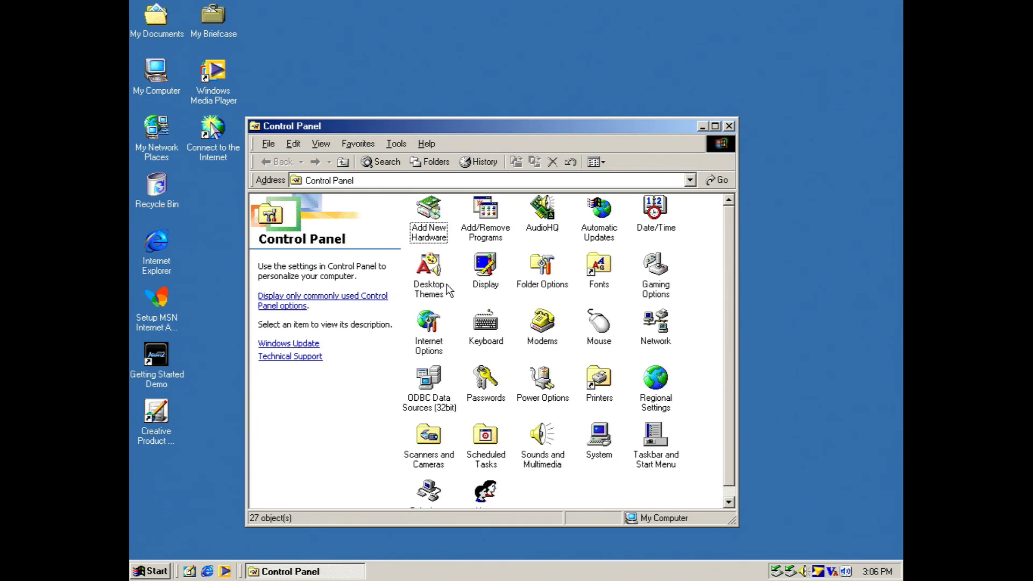
- In Power Options choose the Always On scheme, with monitor and hard disks set to Never, and apply
double_click(535, 396)
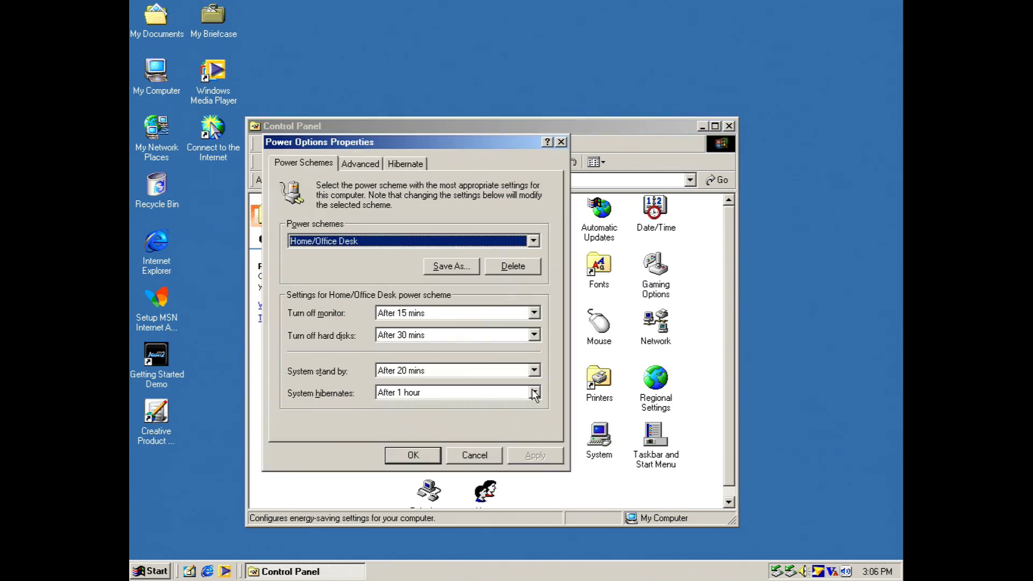
click(360, 242)
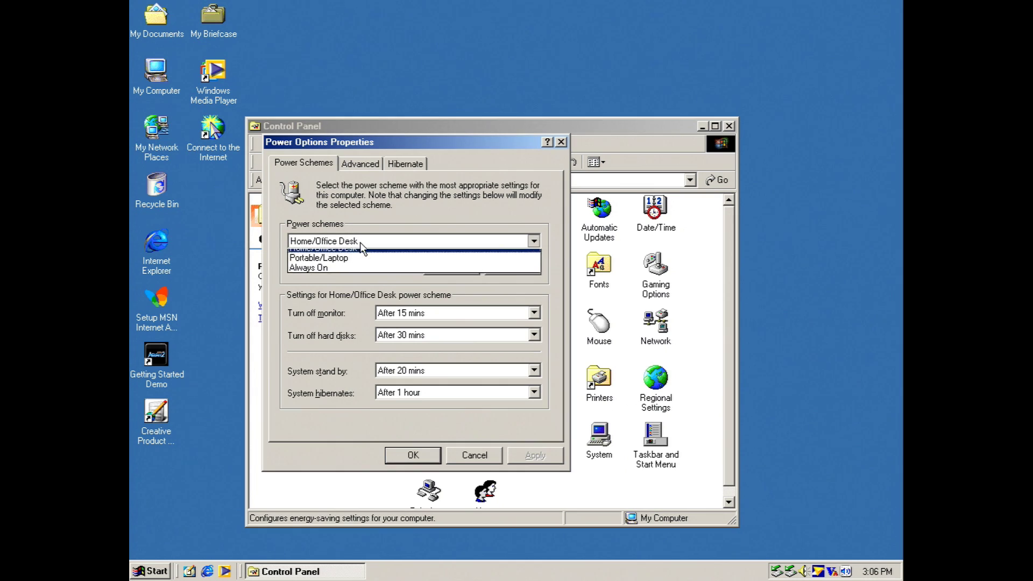
click(326, 276)
click(382, 313)
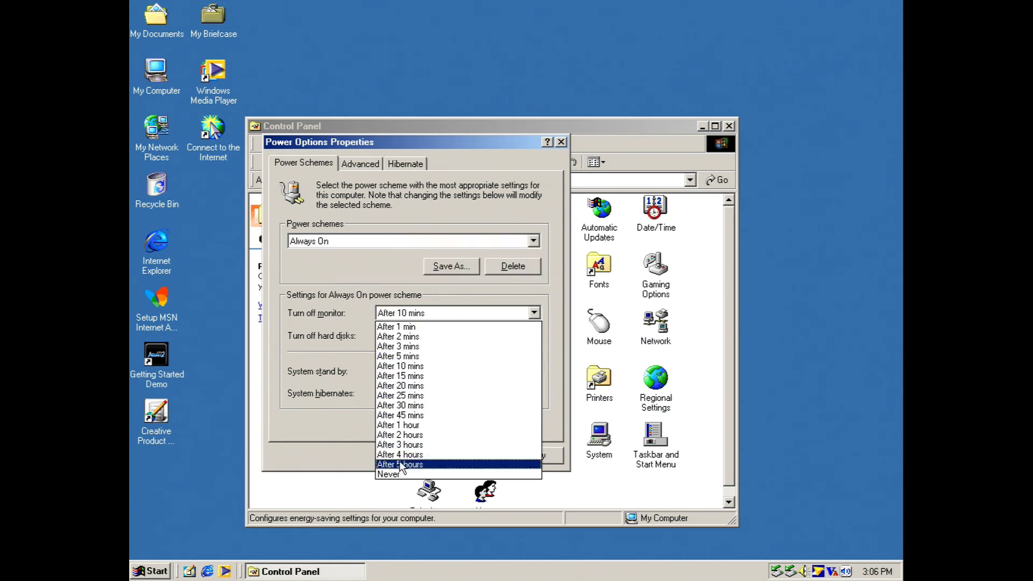
click(400, 473)
click(405, 337)
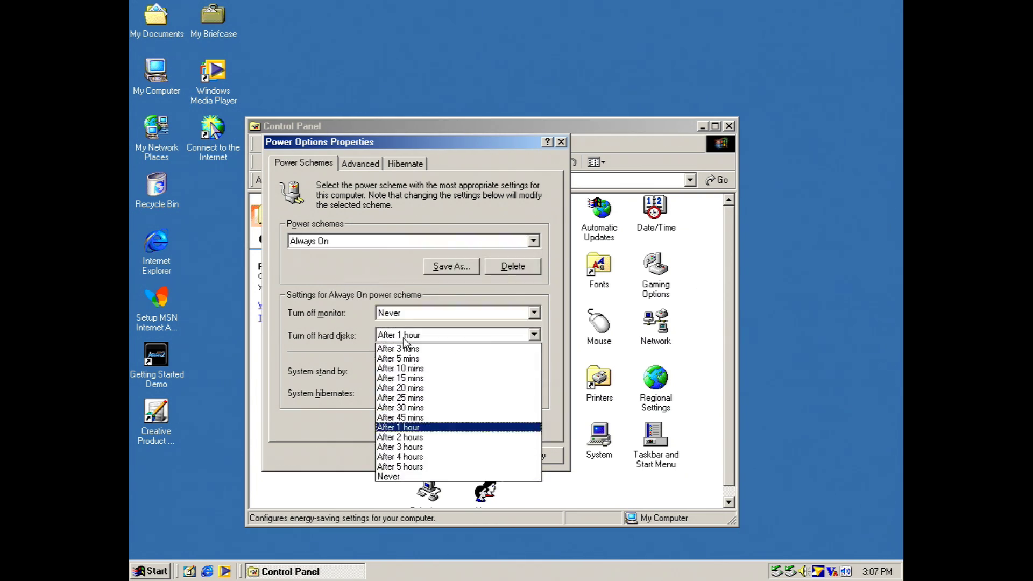
click(393, 477)
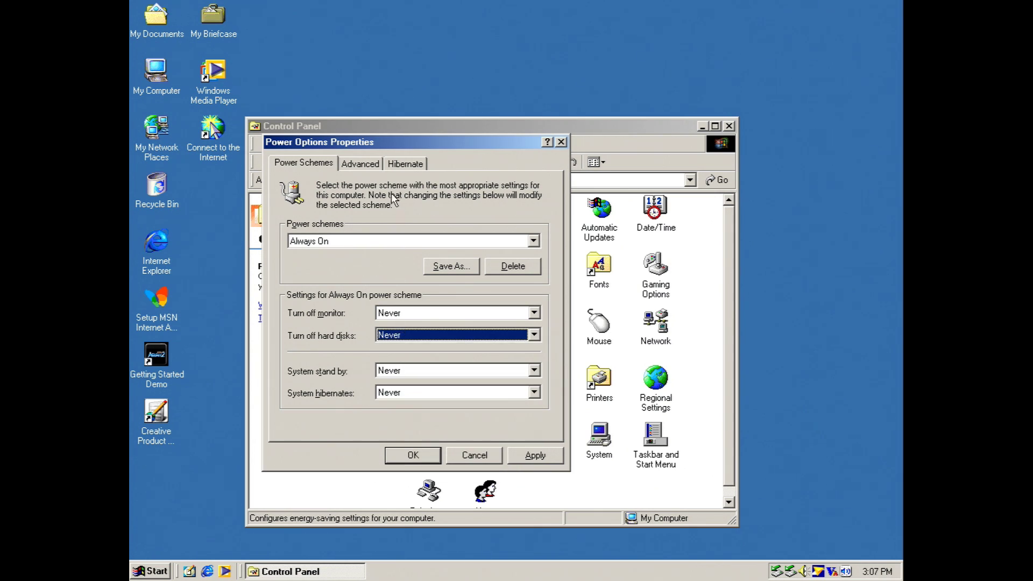
click(401, 164)
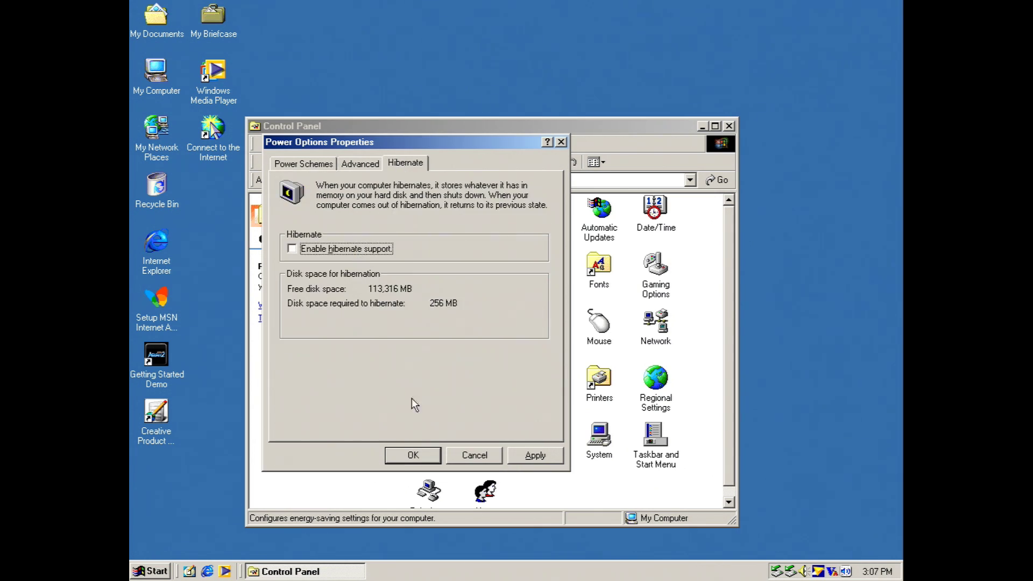
click(528, 457)
click(412, 456)
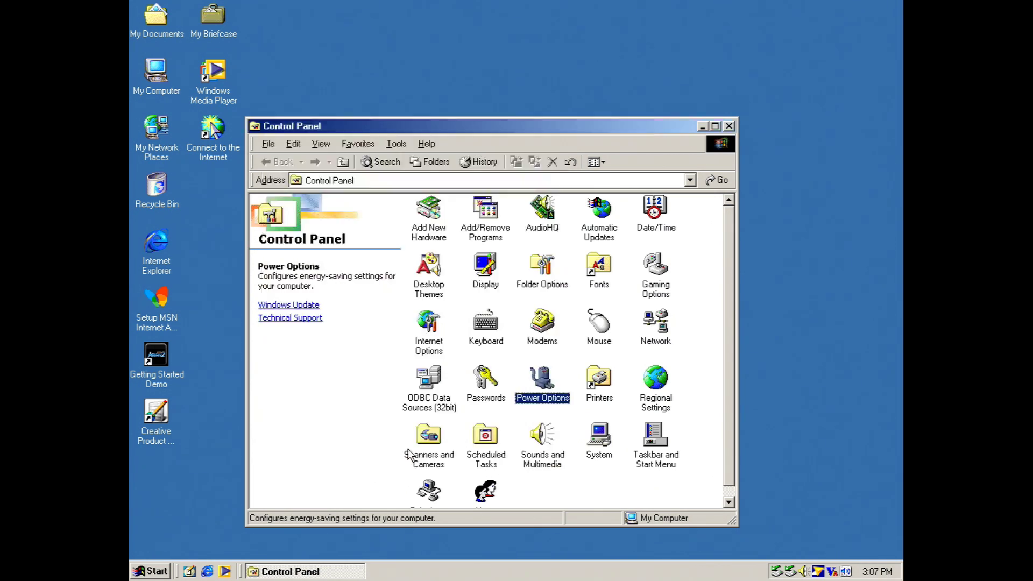
- Close Control Panel and open File System settings from My Computer's Performance properties
click(728, 127)
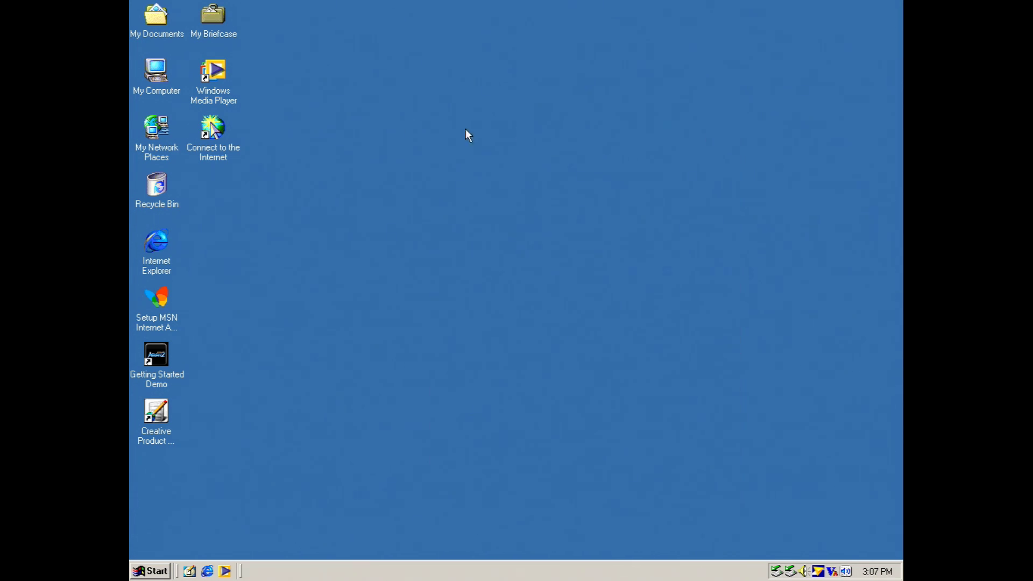
right_click(161, 78)
click(186, 195)
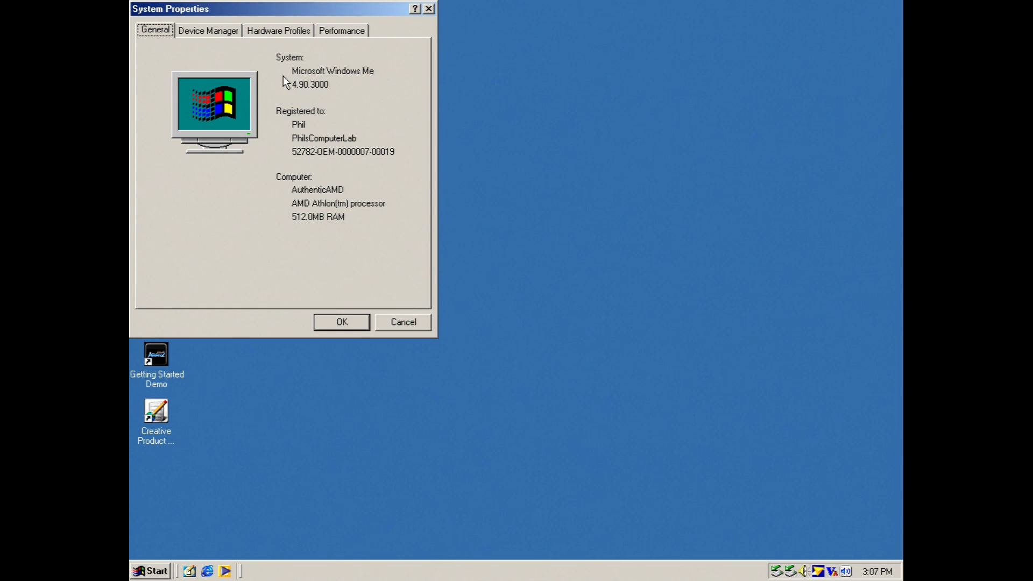
click(341, 30)
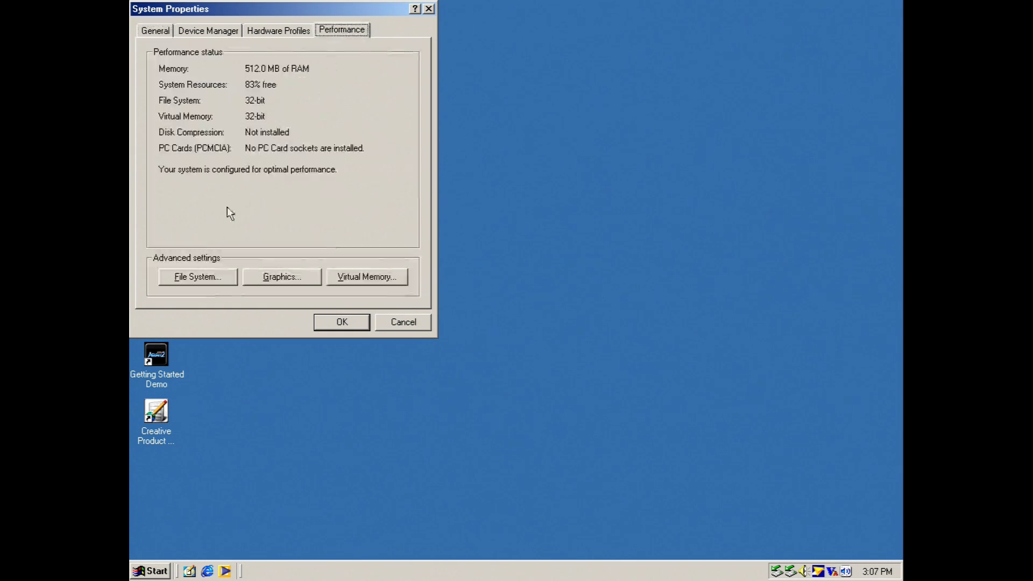
click(191, 276)
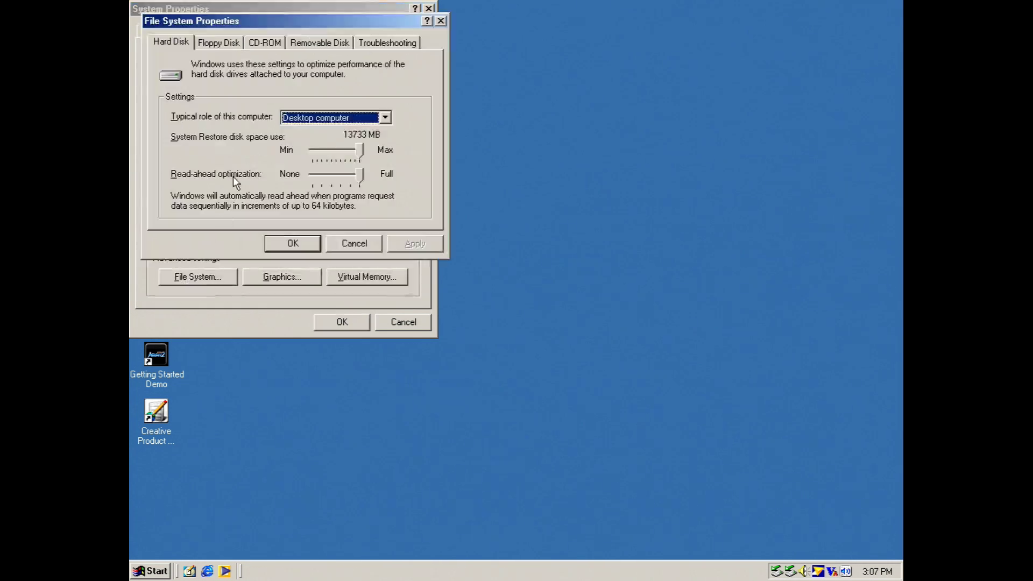
- Tick 'Disable System Restore' on the Troubleshooting tab and apply it
drag(396, 21, 605, 118)
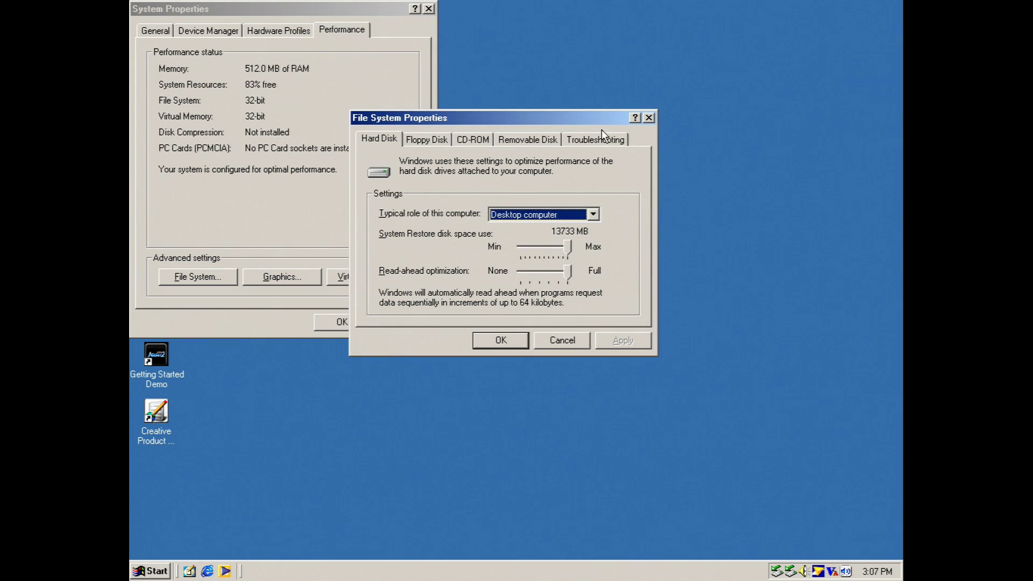
click(601, 141)
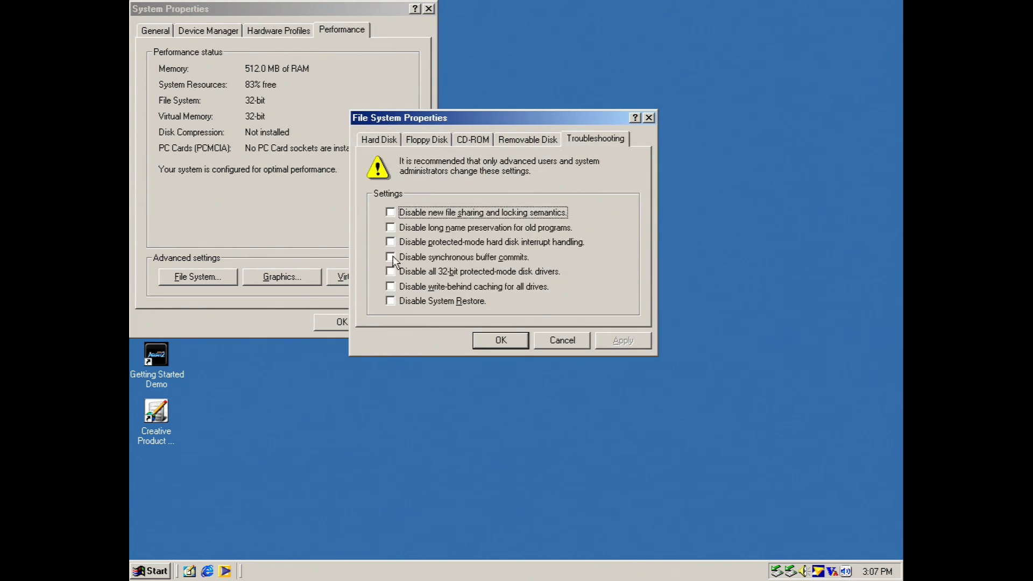
click(390, 301)
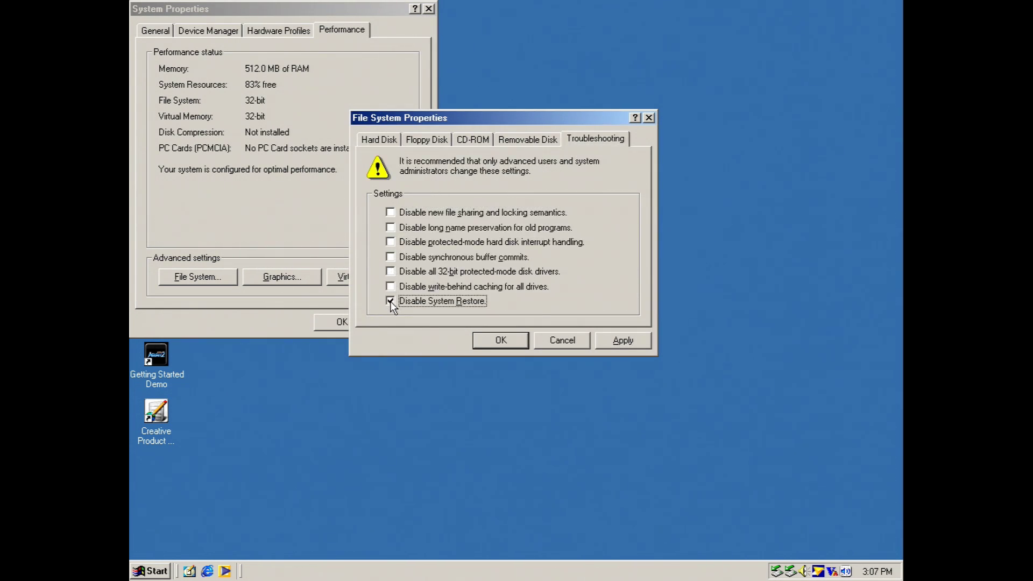
click(631, 339)
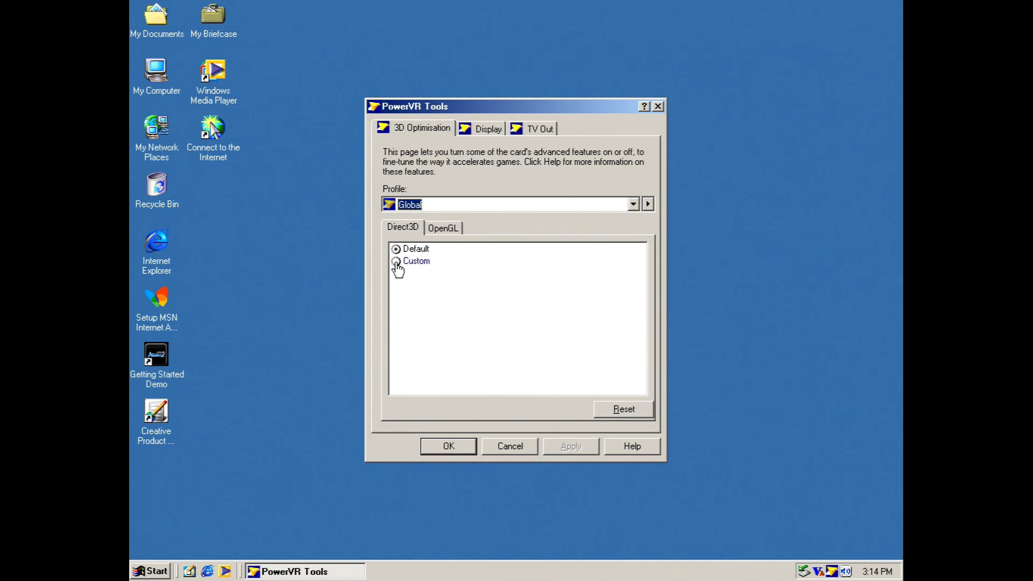
- Switch the Global Direct3D profile to Custom, enable Disable Waiting for Vertical Sync, and apply
click(396, 262)
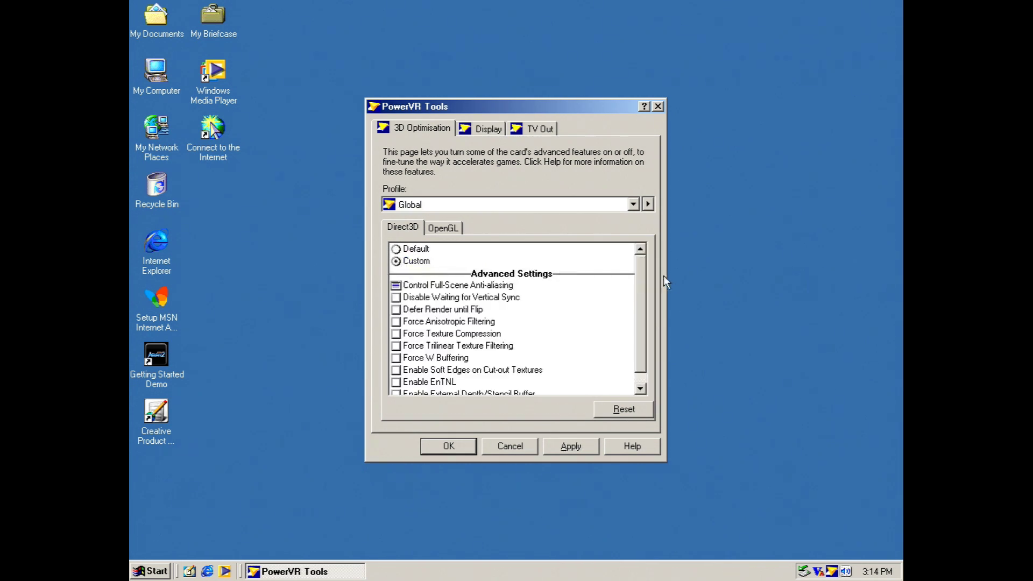
drag(644, 274, 639, 299)
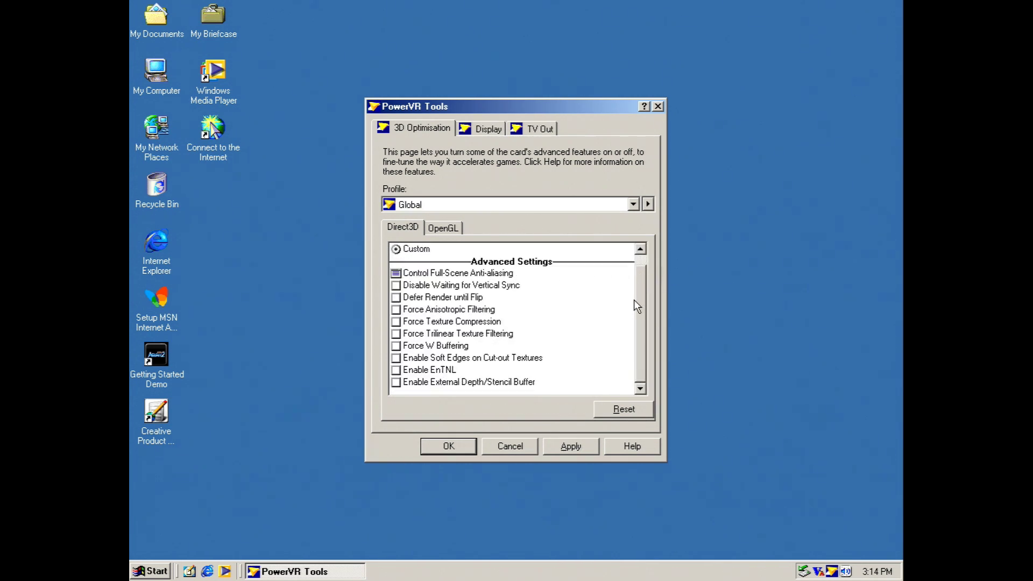
click(441, 288)
click(573, 446)
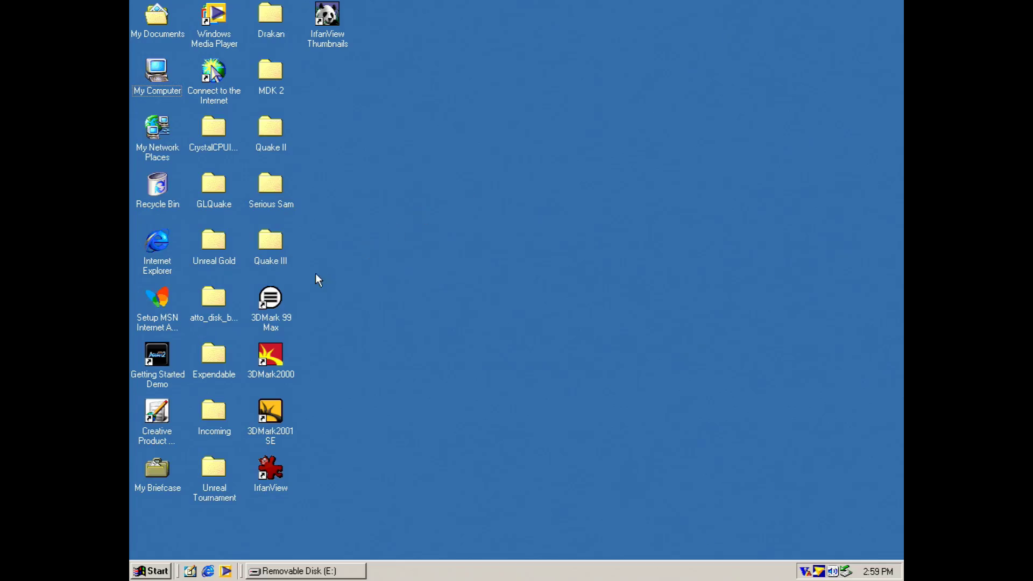
- Run the Incoming benchmark from its folder at 1024 * 768 * 32-bit
double_click(216, 410)
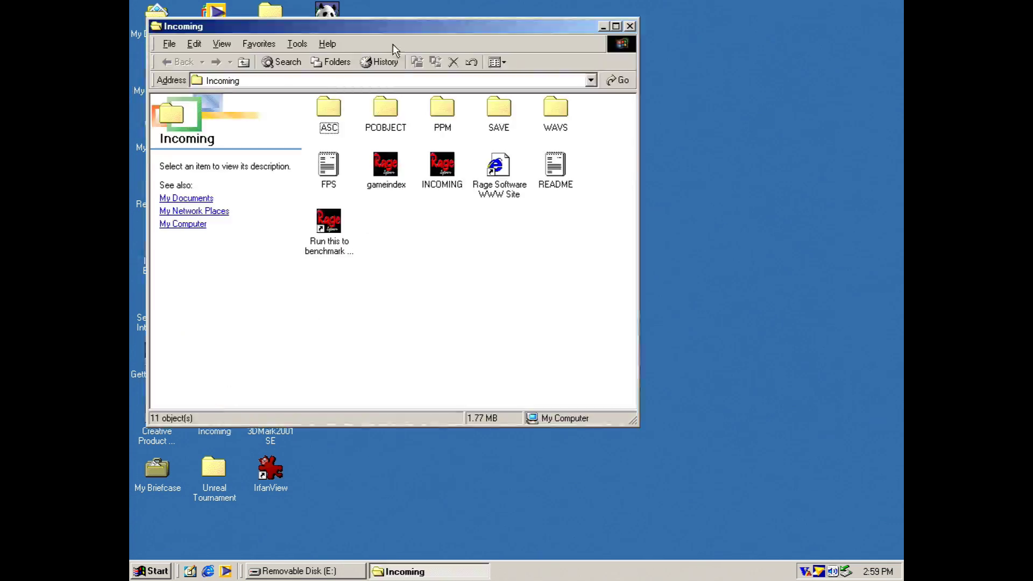
drag(397, 31, 513, 64)
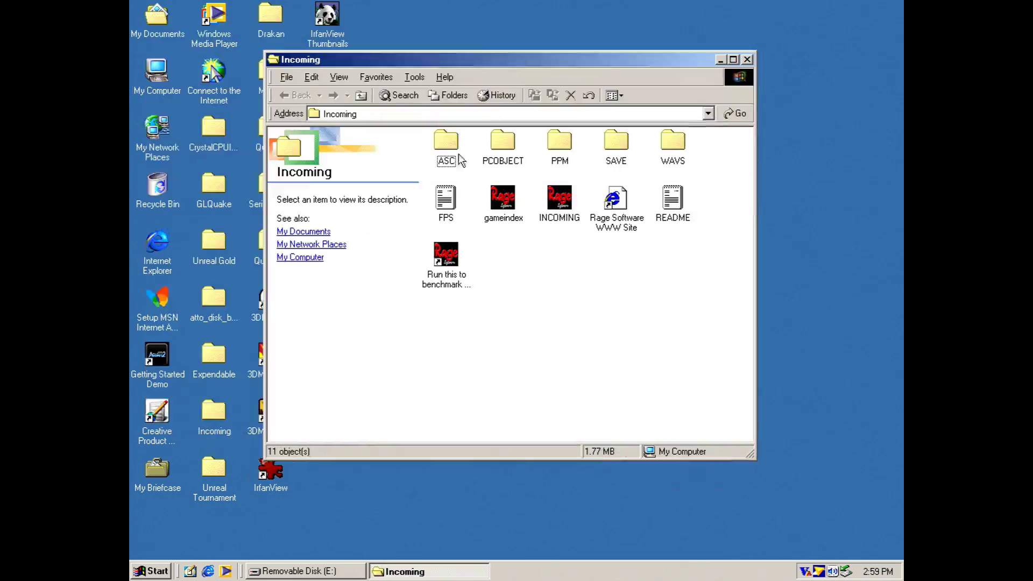
double_click(454, 259)
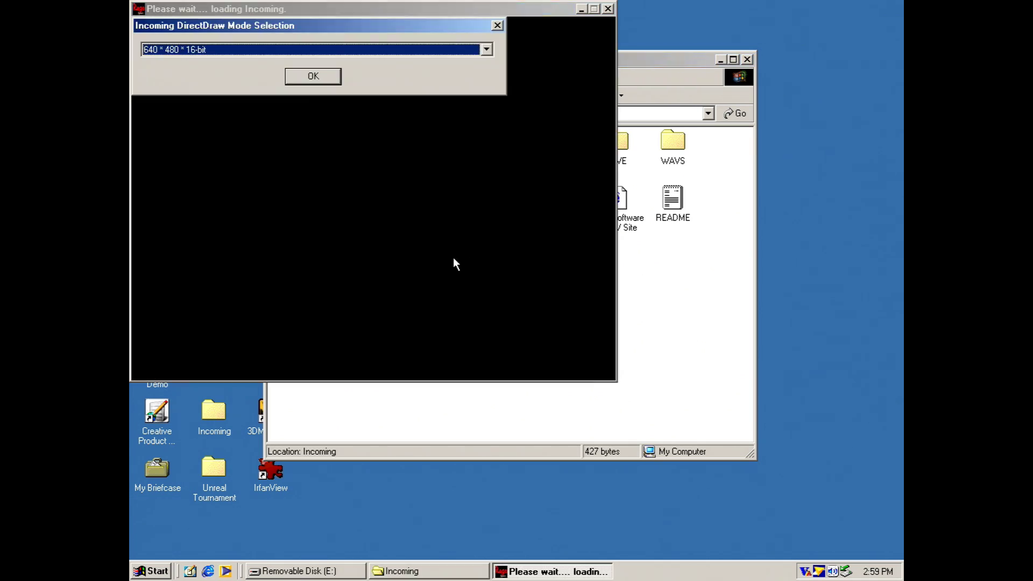
key(Up)
key(Up)
key(Up)
key(Up)
key(Up)
key(Up)
key(Up)
key(Up)
key(Up)
key(Up)
key(Up)
key(Up)
key(Down)
key(Down)
key(Down)
key(Down)
key(Down)
key(Down)
key(Down)
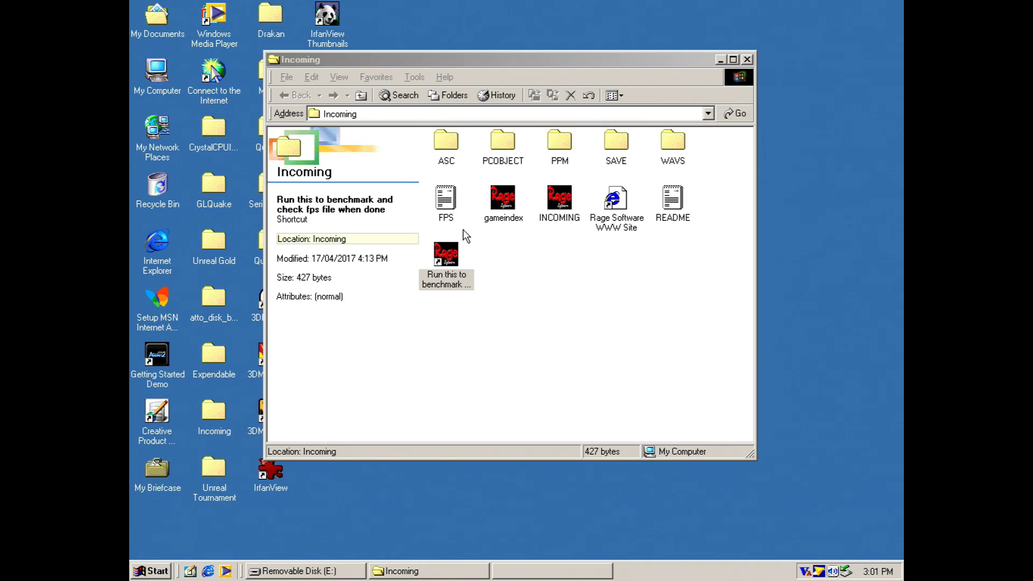
- Check the 109.11 fps result in the FPS file, then close it and the Incoming folder
double_click(449, 203)
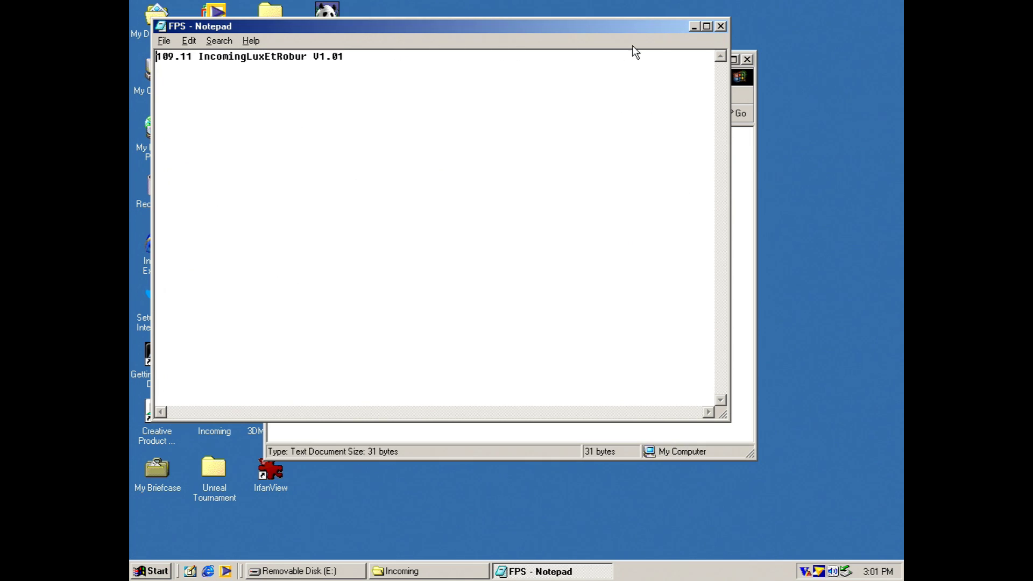
click(721, 27)
click(746, 59)
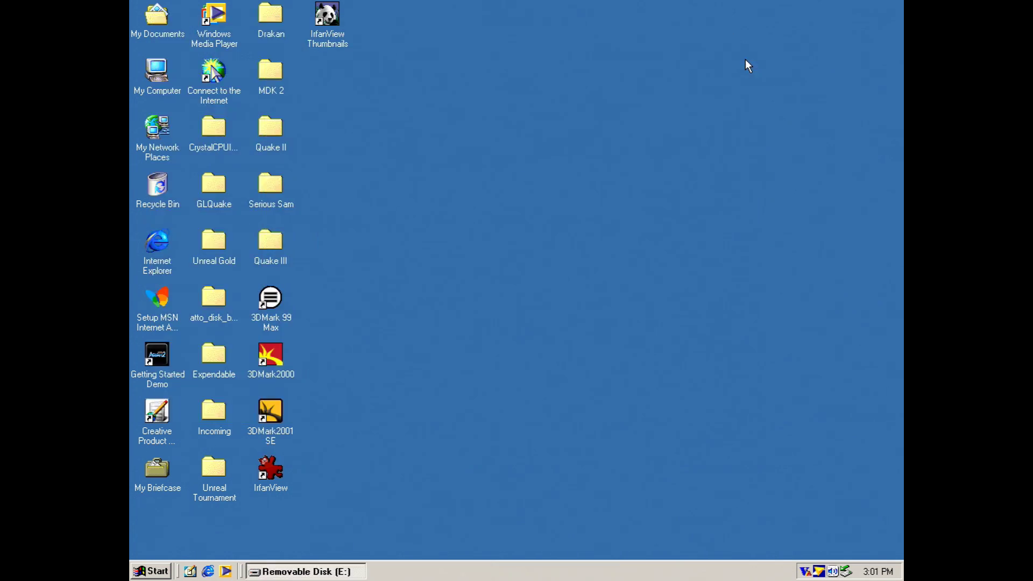
- Run GLQuake's OpenGL 1024x768x32 timedemo, which scores 115.8 fps
double_click(210, 183)
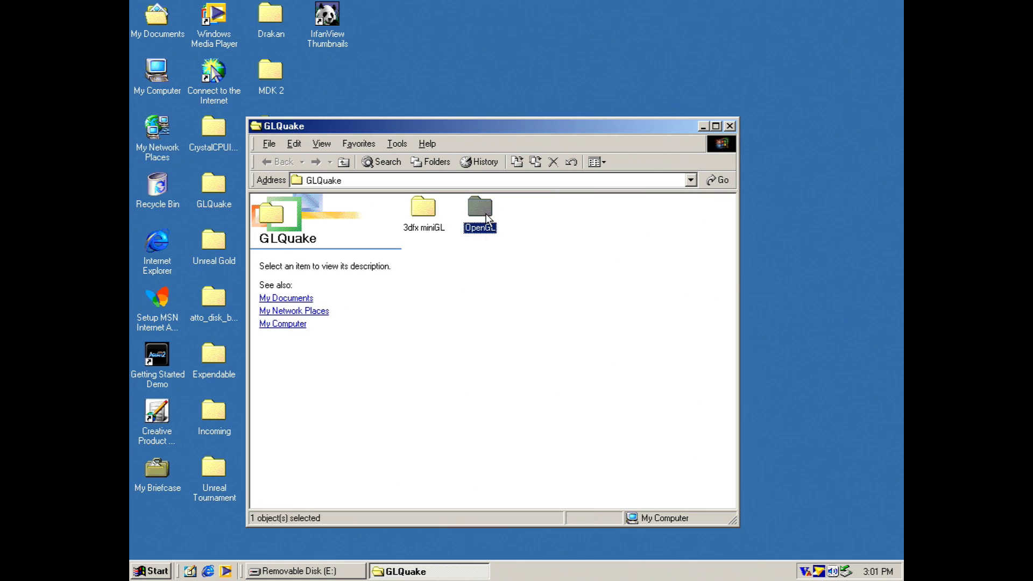
double_click(487, 218)
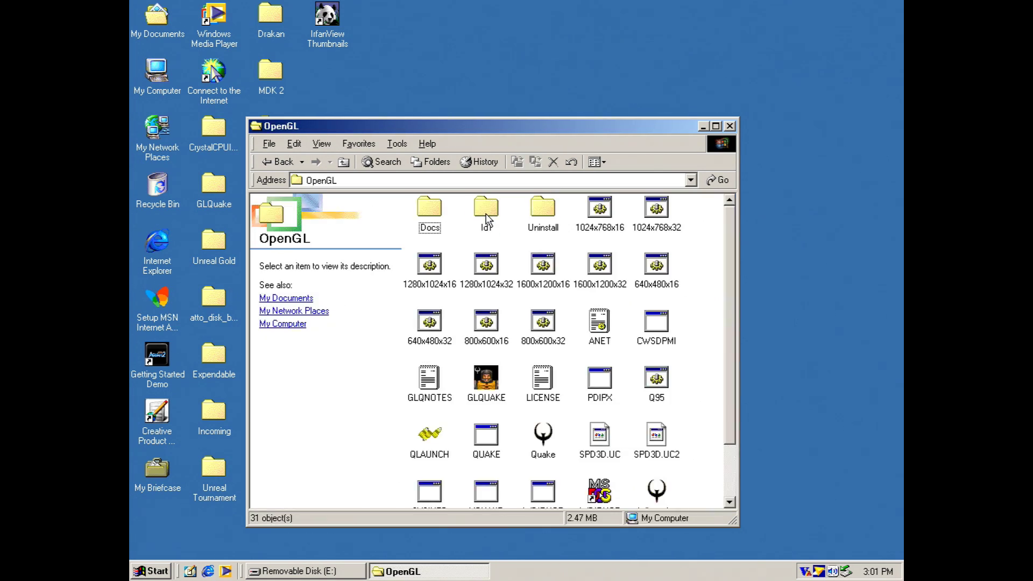
double_click(656, 210)
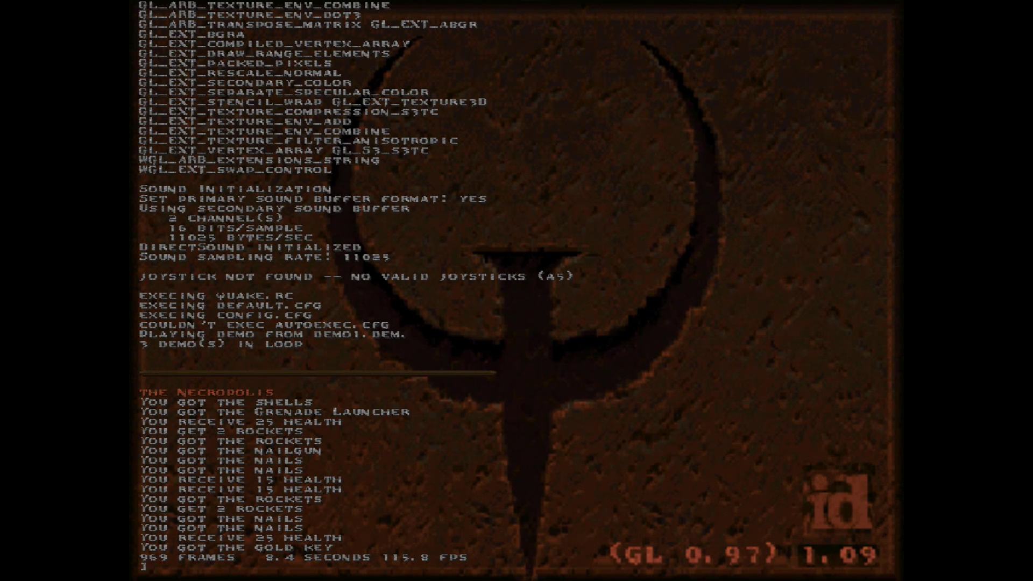
- Quit Quake, then close the DOS window and the OpenGL folder
key(Escape)
key(Return)
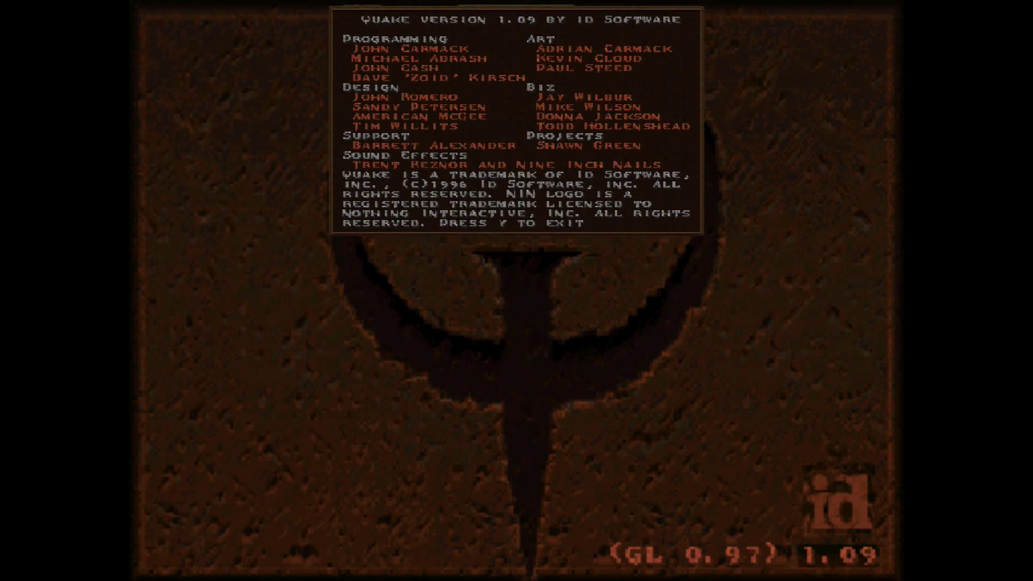
key(y)
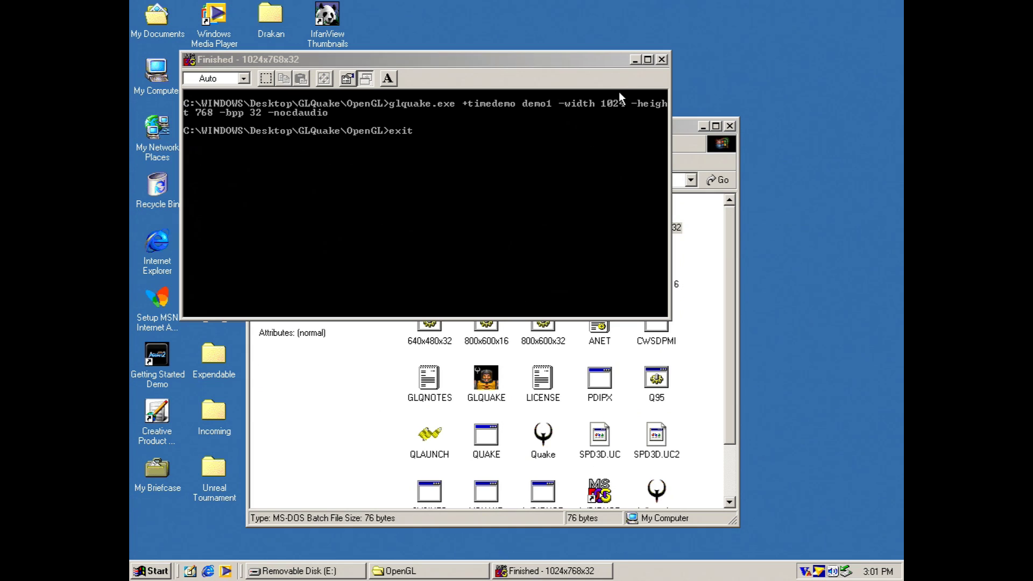
click(662, 59)
click(730, 126)
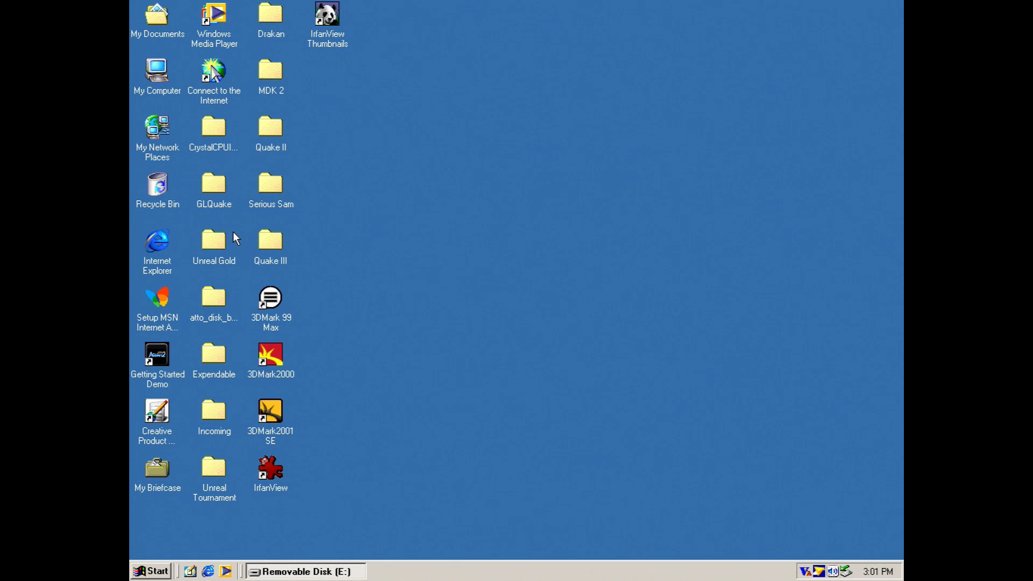
- In Expendable's launcher Setup, select 1024 x 768, 32 bit colour, confirm, and exit the launcher
double_click(216, 353)
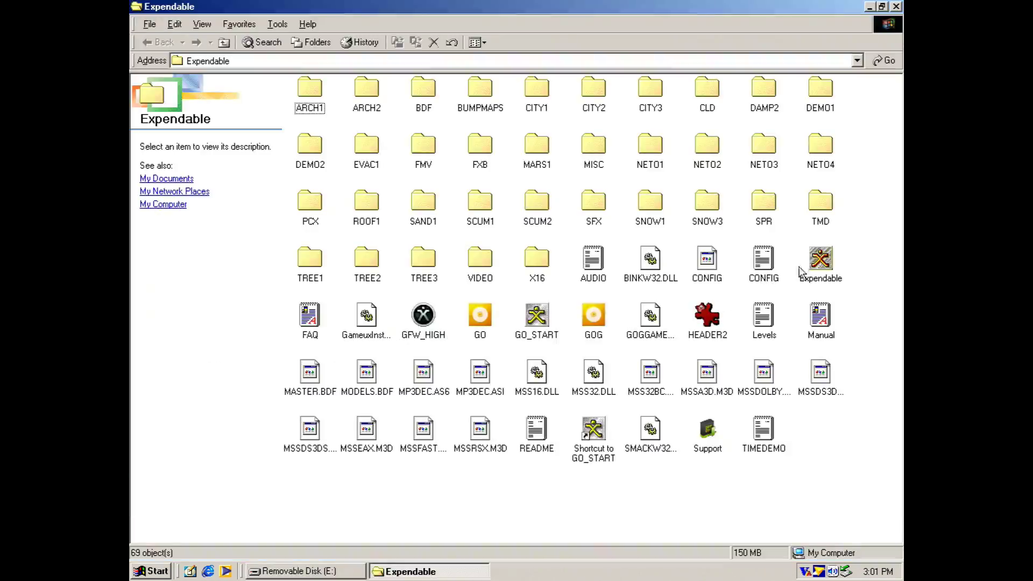
double_click(818, 261)
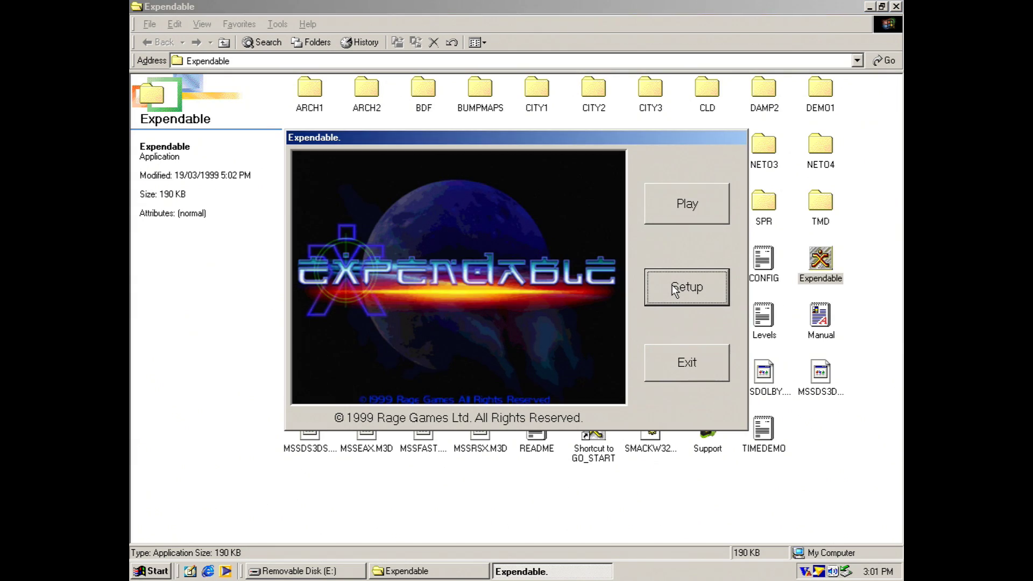
click(676, 291)
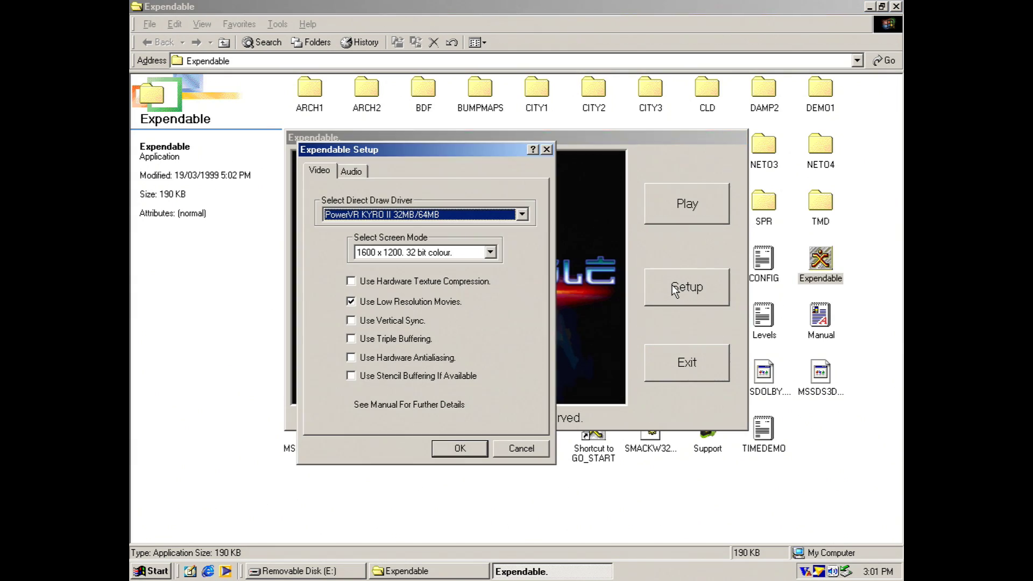
click(490, 253)
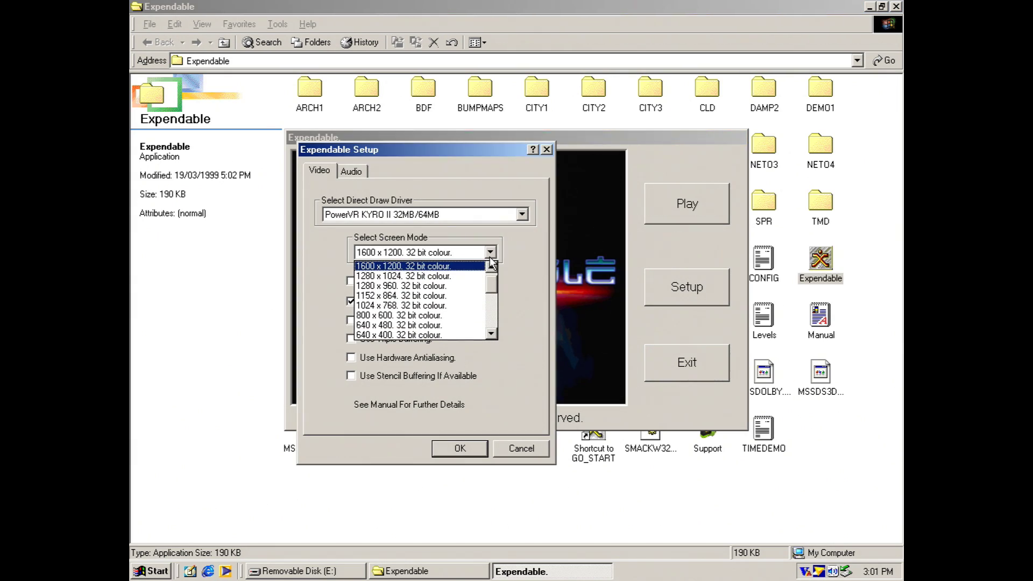
click(423, 306)
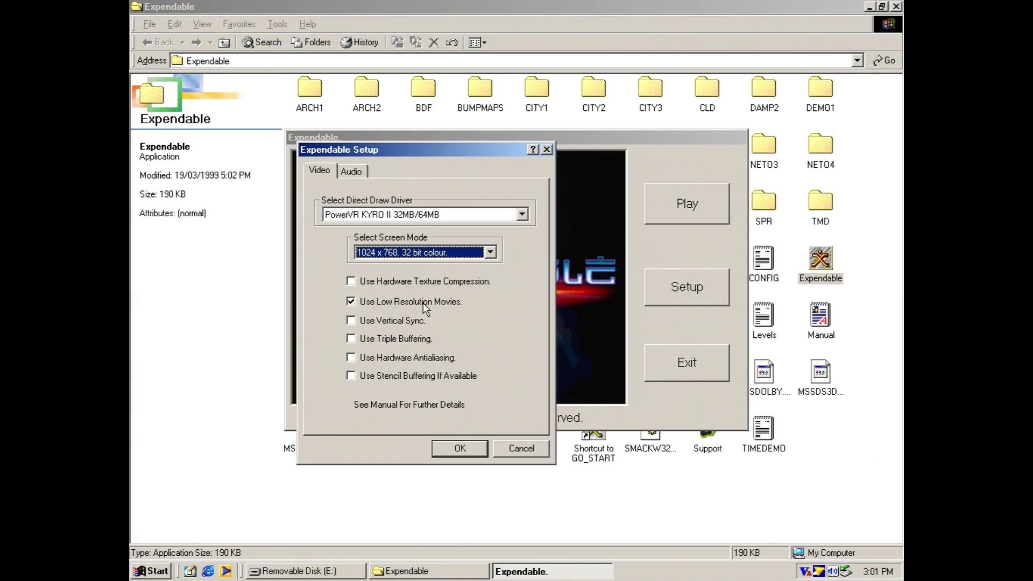
click(353, 171)
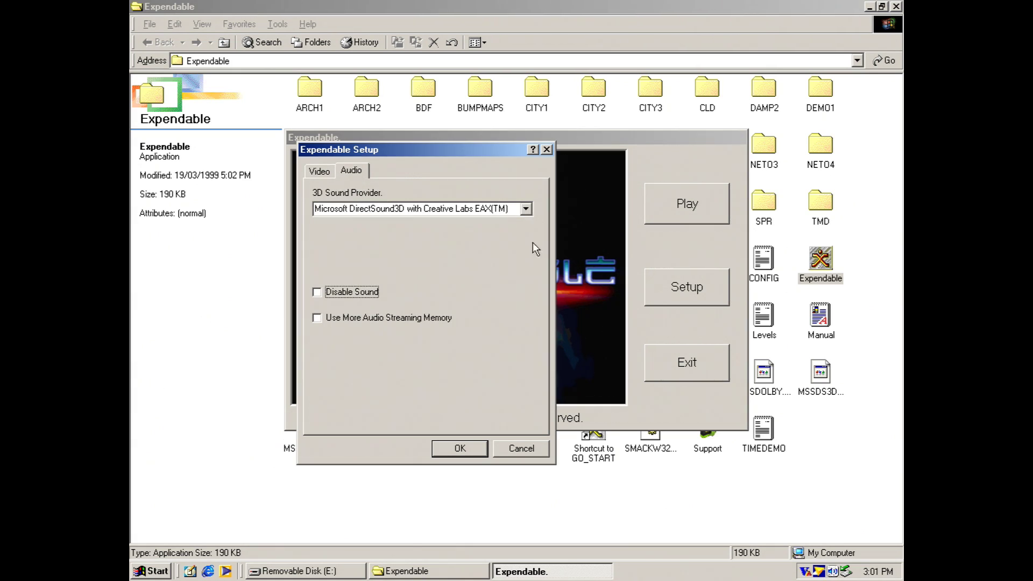
click(453, 442)
click(692, 376)
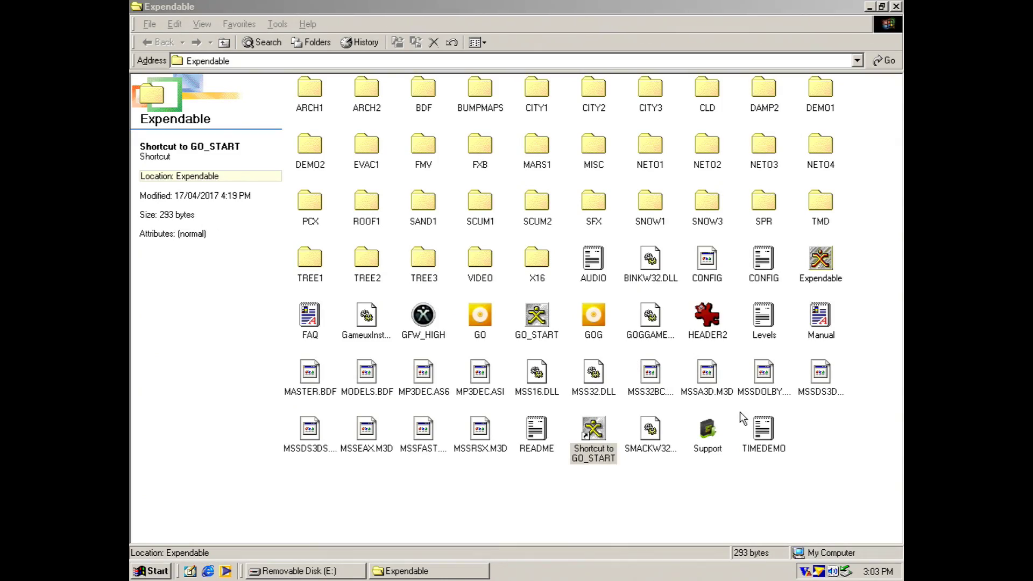
- Open the TIMEDEMO report showing 1024 x 768 x 32 with a 106.571429 fps average
double_click(764, 431)
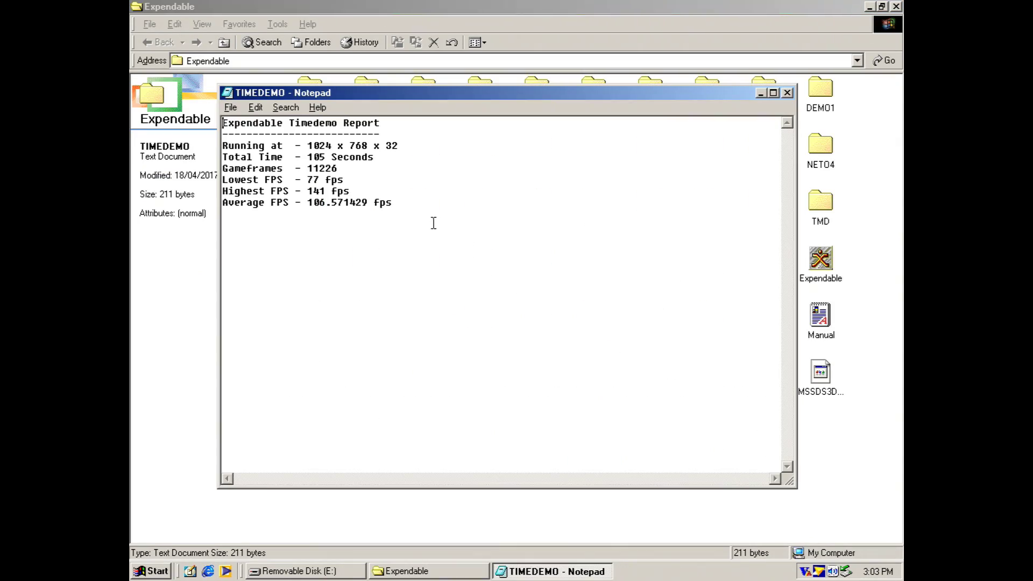